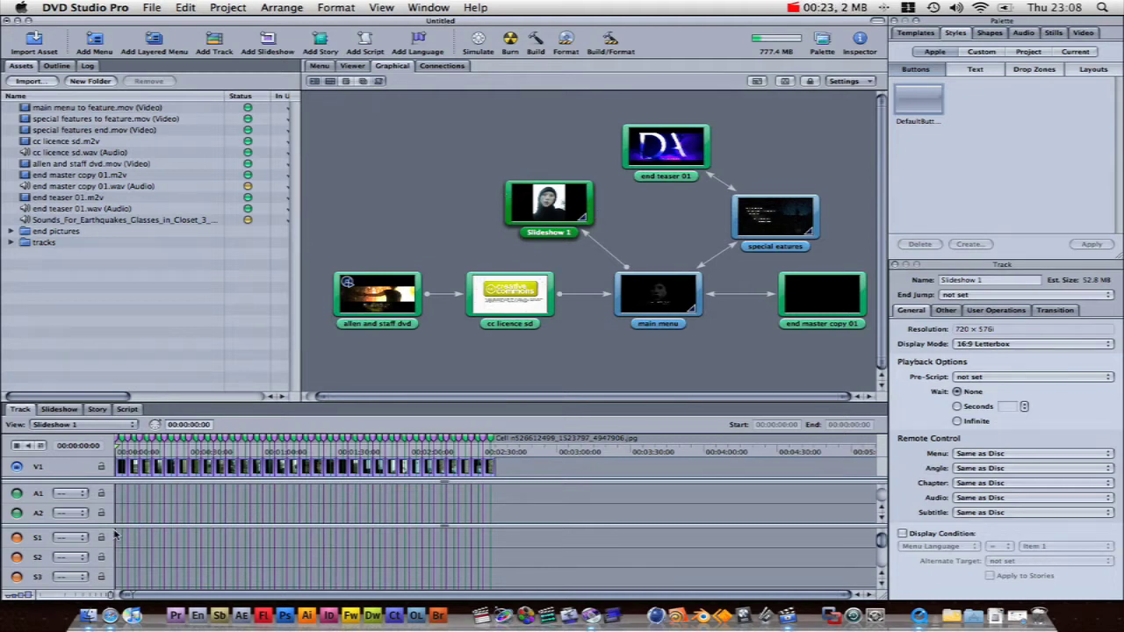
Select Slideshow 1, then open the main menu for editing
click(623, 214)
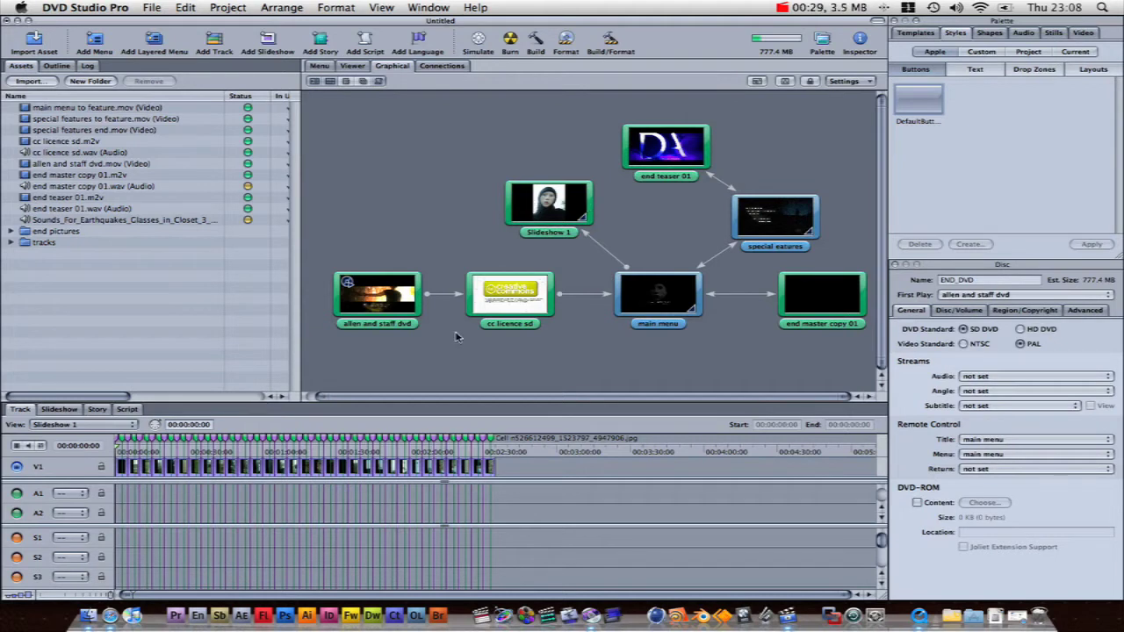
click(548, 203)
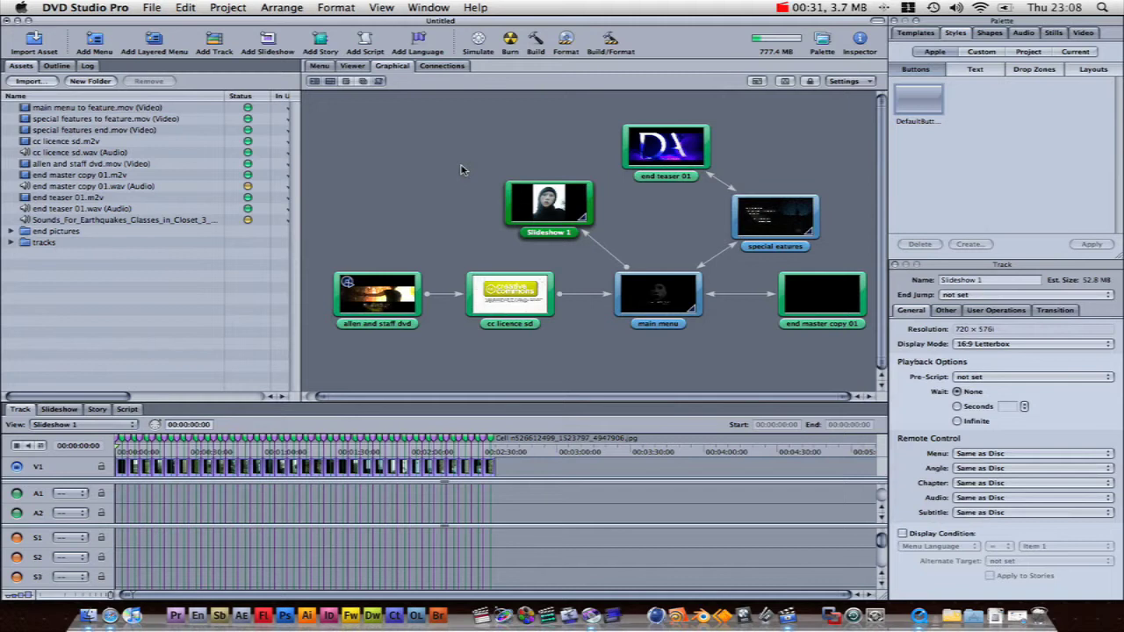
double_click(640, 290)
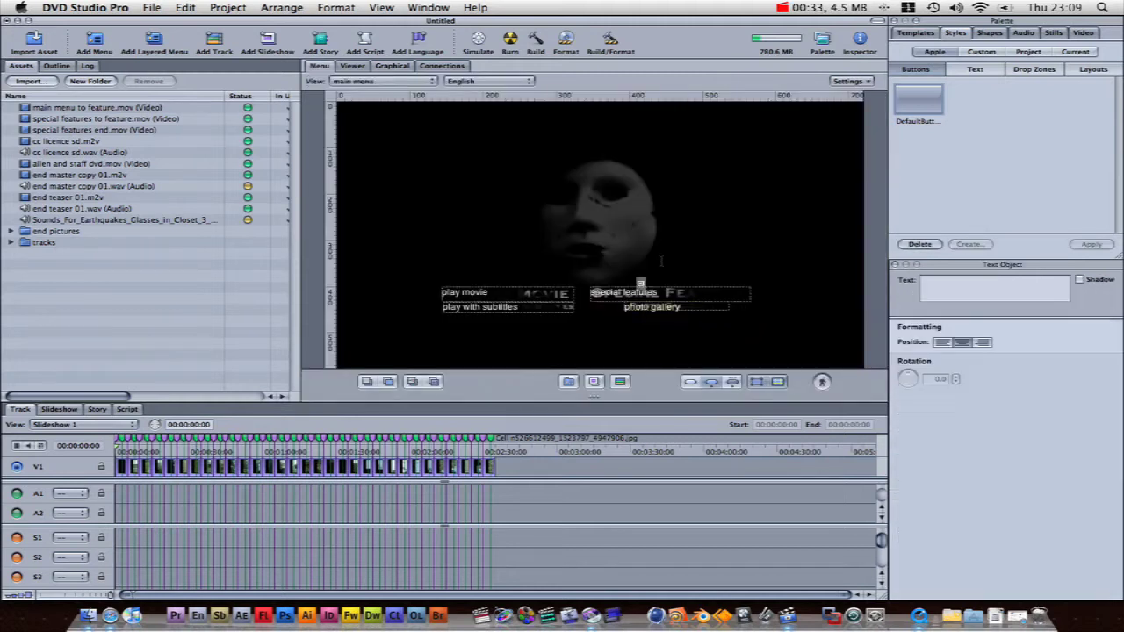
Review the photo gallery button's Advanced subtitle stream options, leaving them unchanged
click(674, 307)
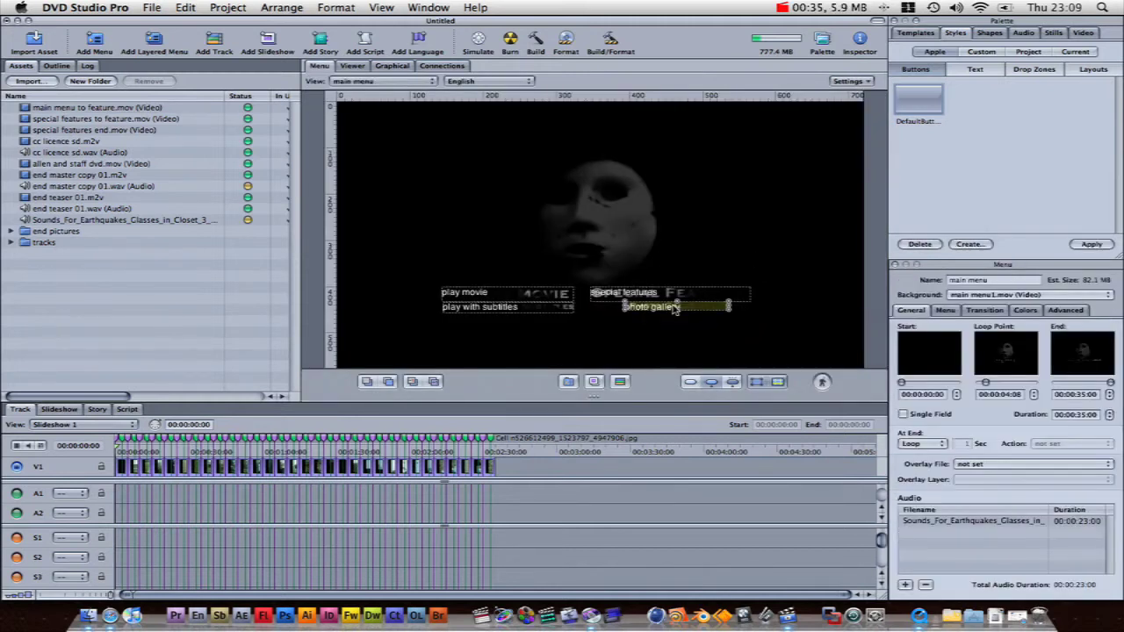
click(674, 307)
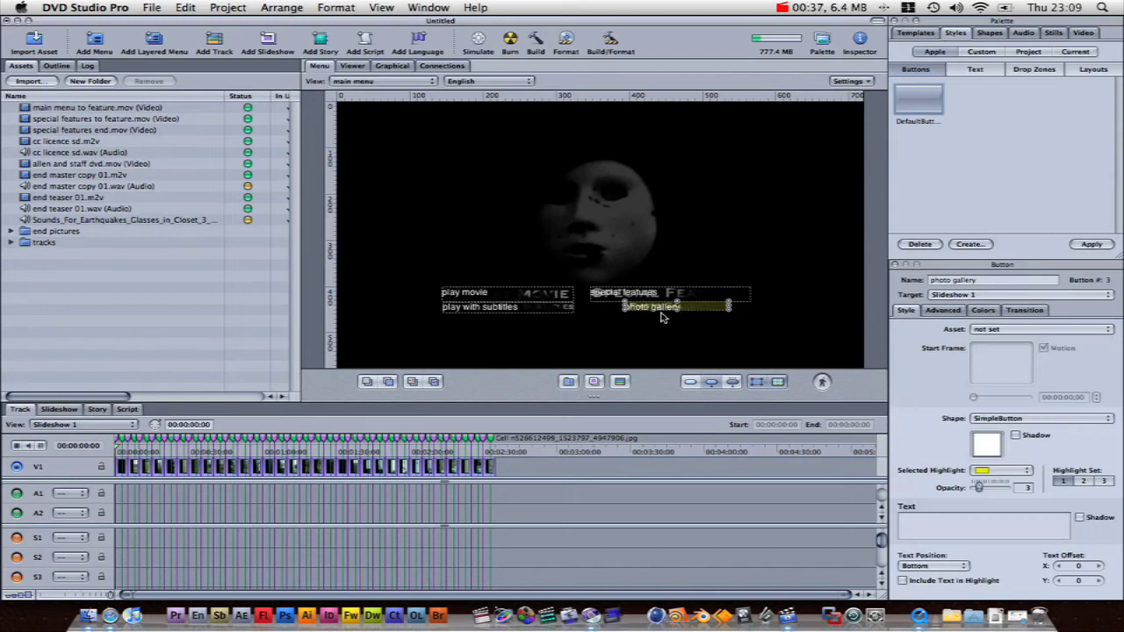
click(944, 311)
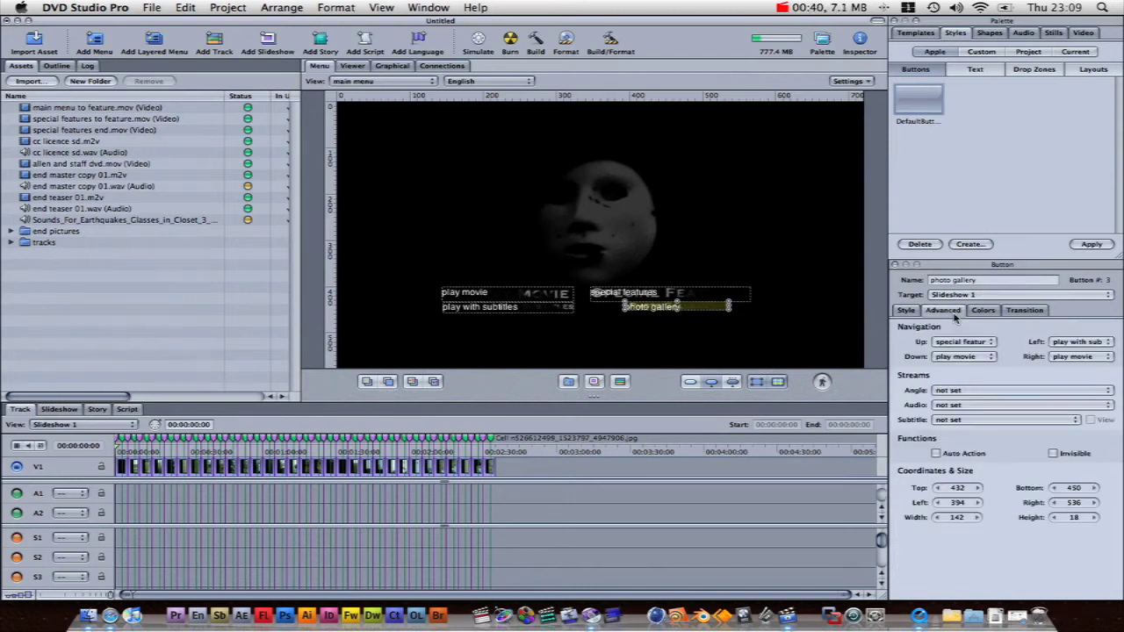
click(963, 420)
click(1025, 441)
click(15, 542)
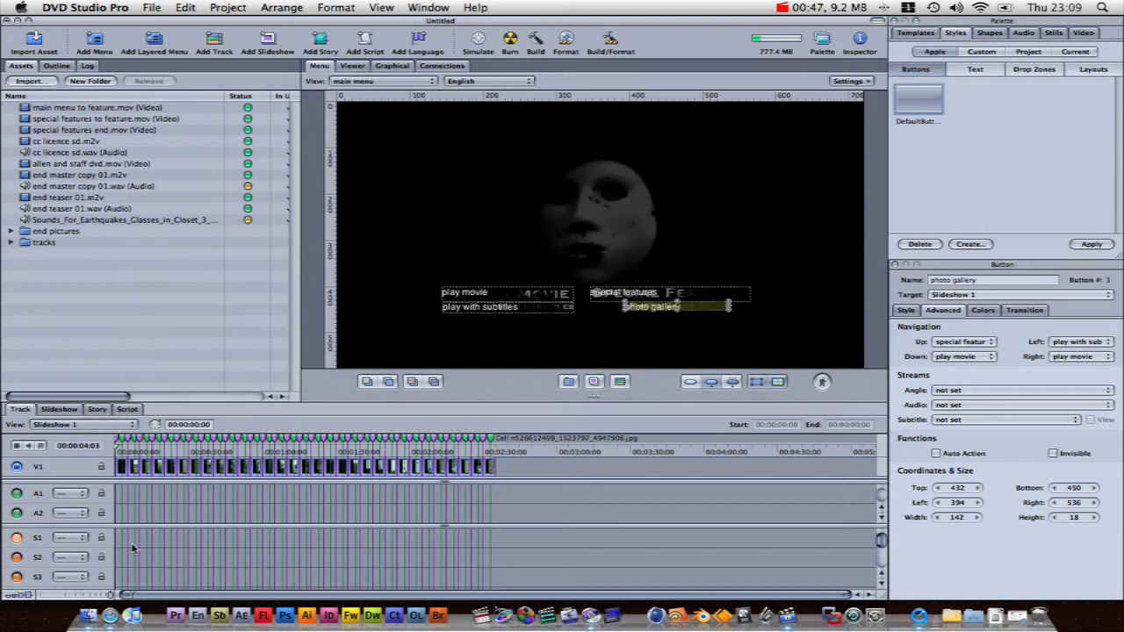
Create a subtitle clip at Slideshow 1's start with the text 'man in mask looking cheese'
double_click(119, 538)
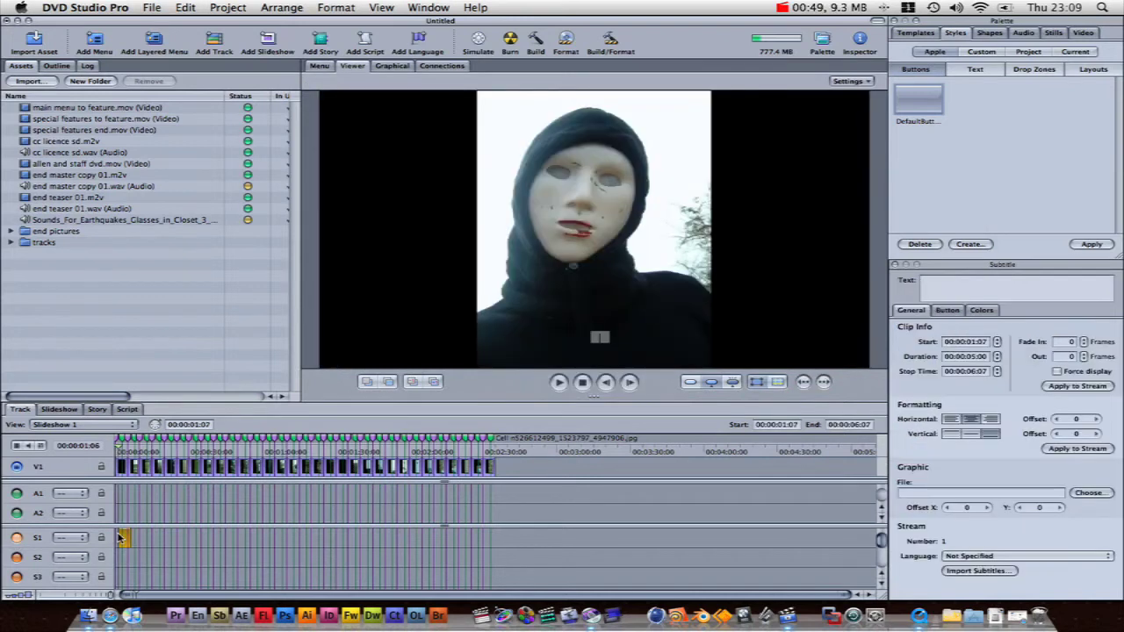
click(516, 327)
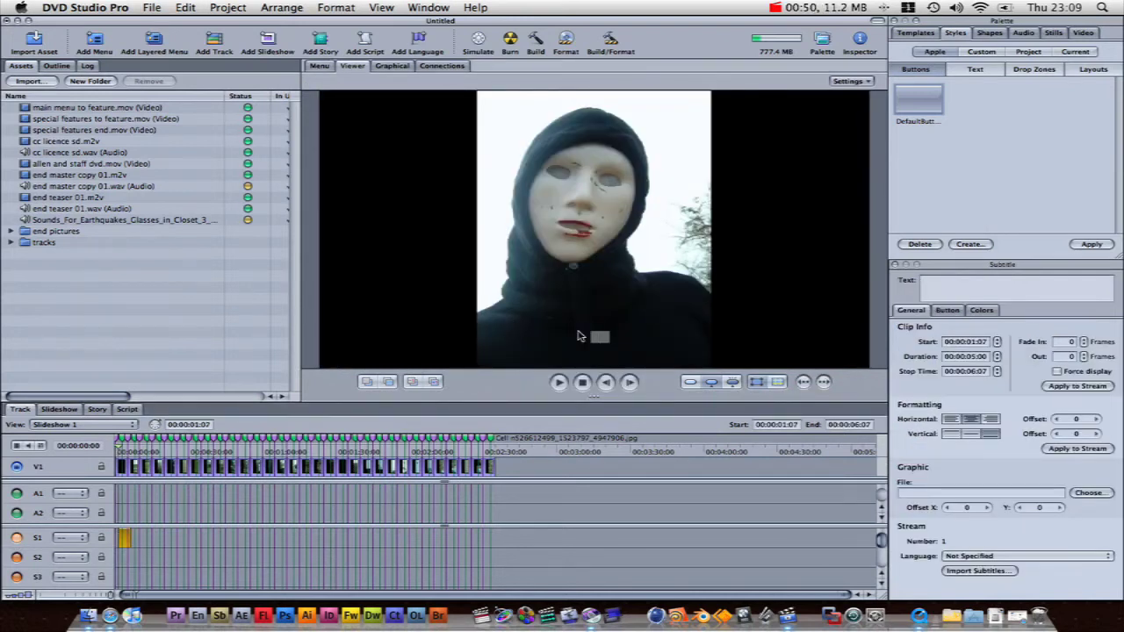
click(579, 336)
text(man in mask)
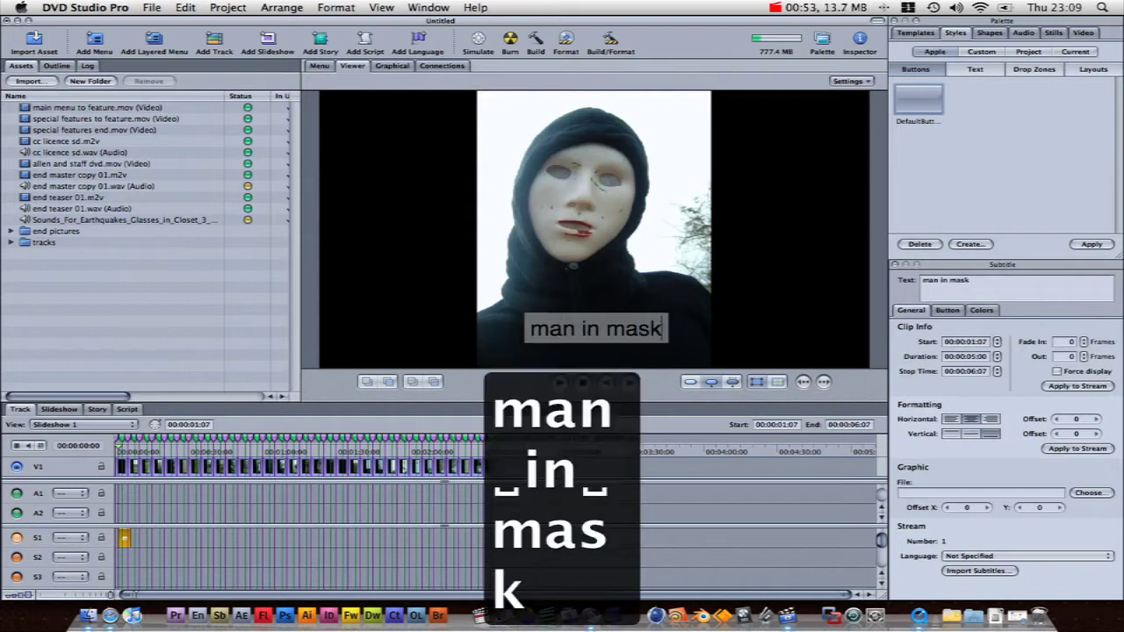
text( looking)
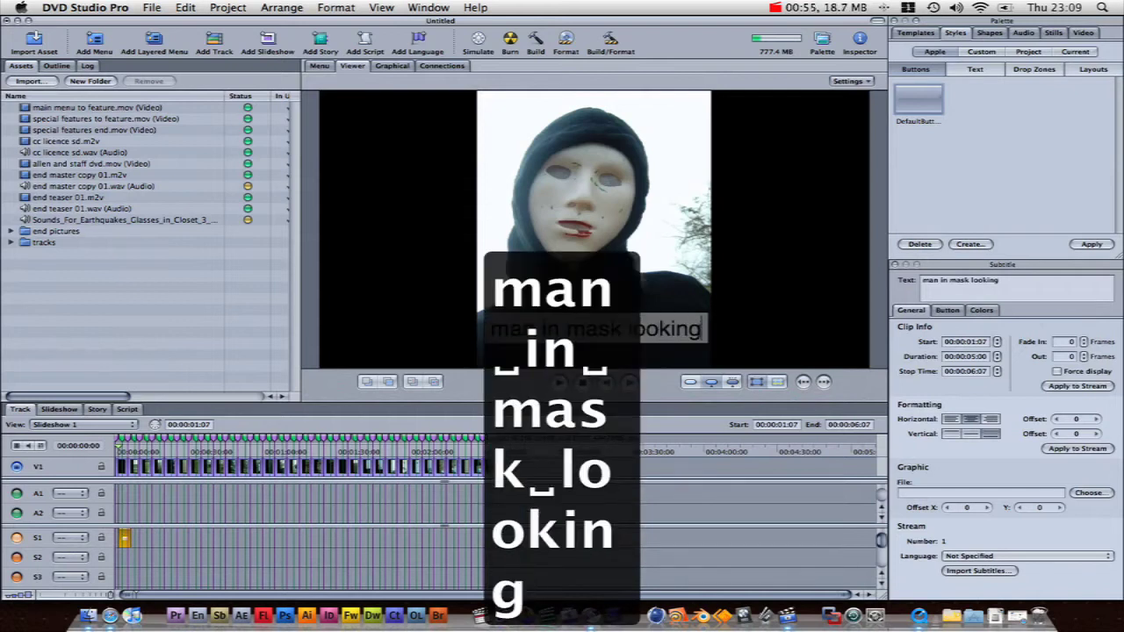
text( chee)
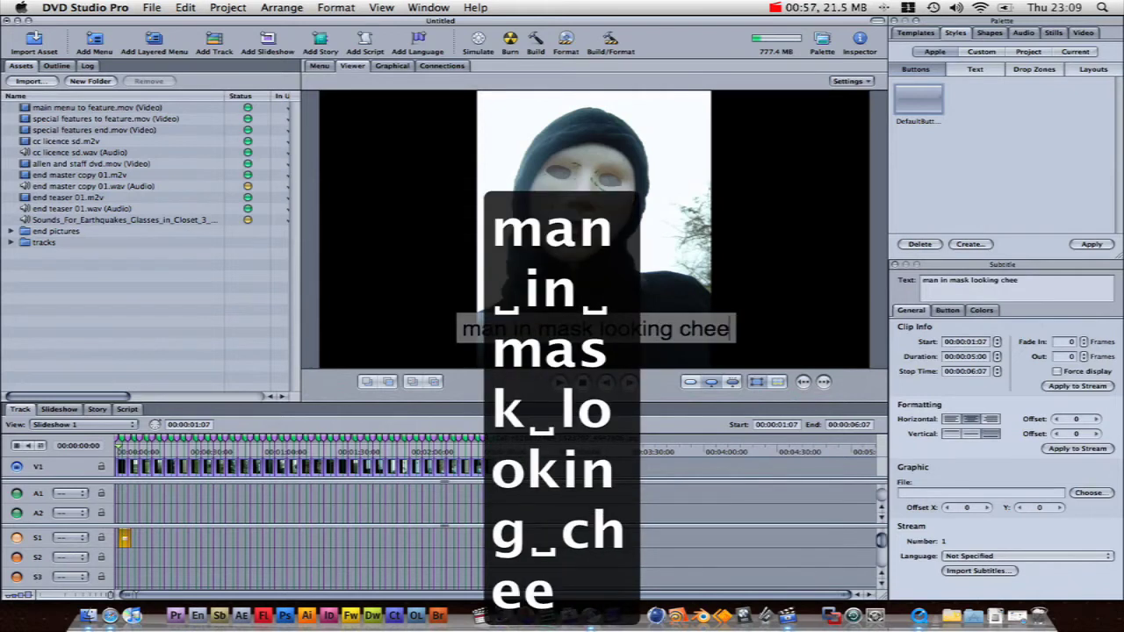
text(se)
click(368, 274)
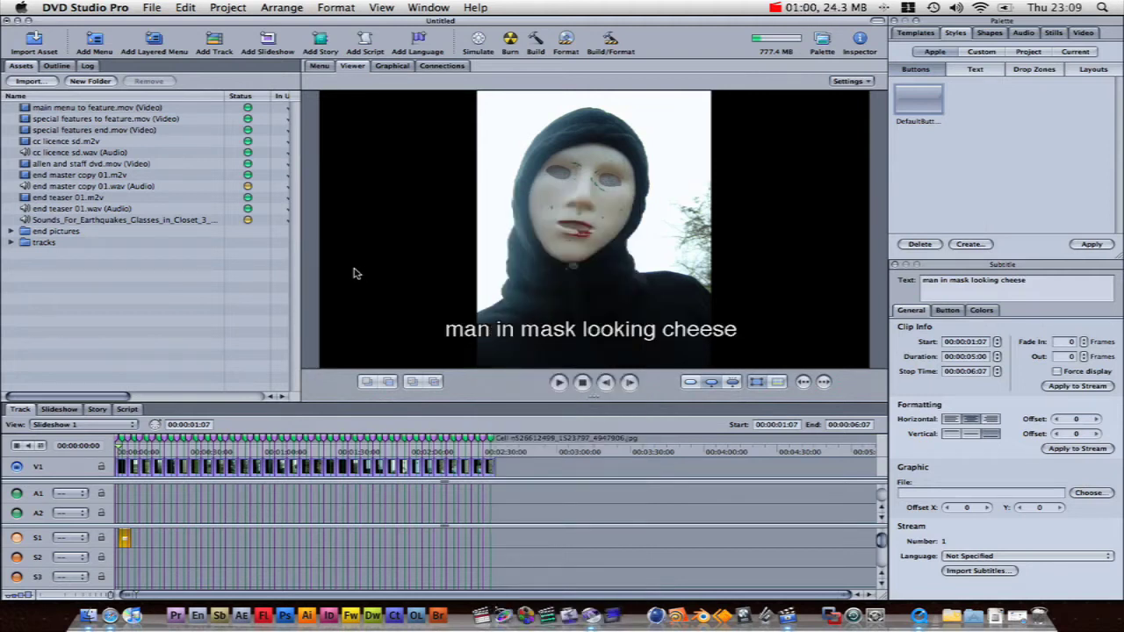
click(320, 66)
click(350, 68)
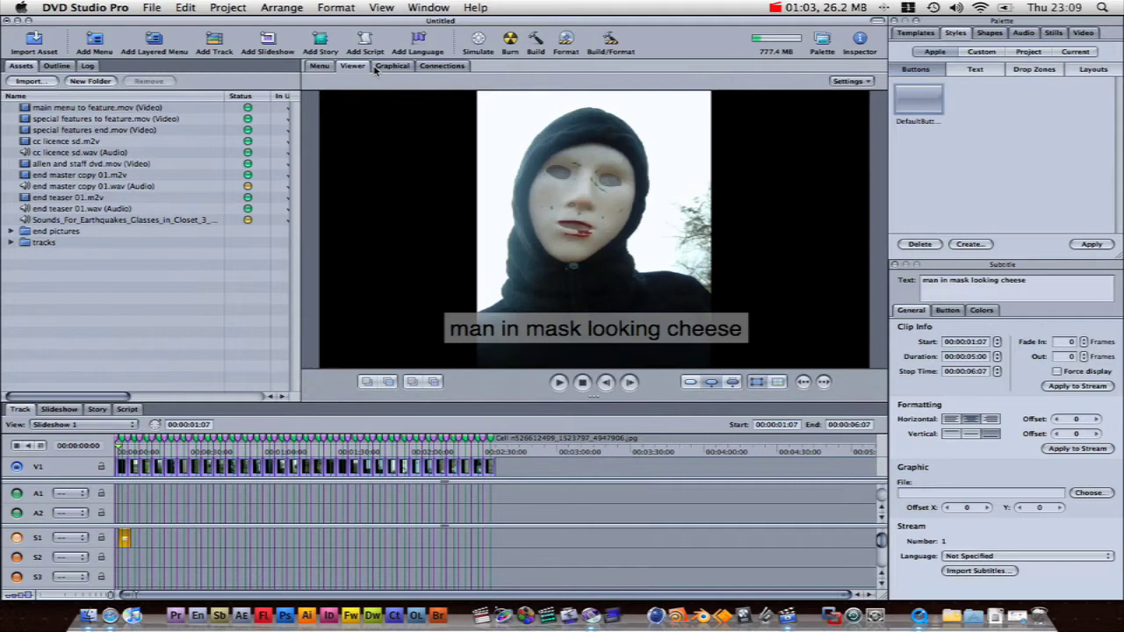
Return to the Graphical project view and select the special features menu
click(391, 68)
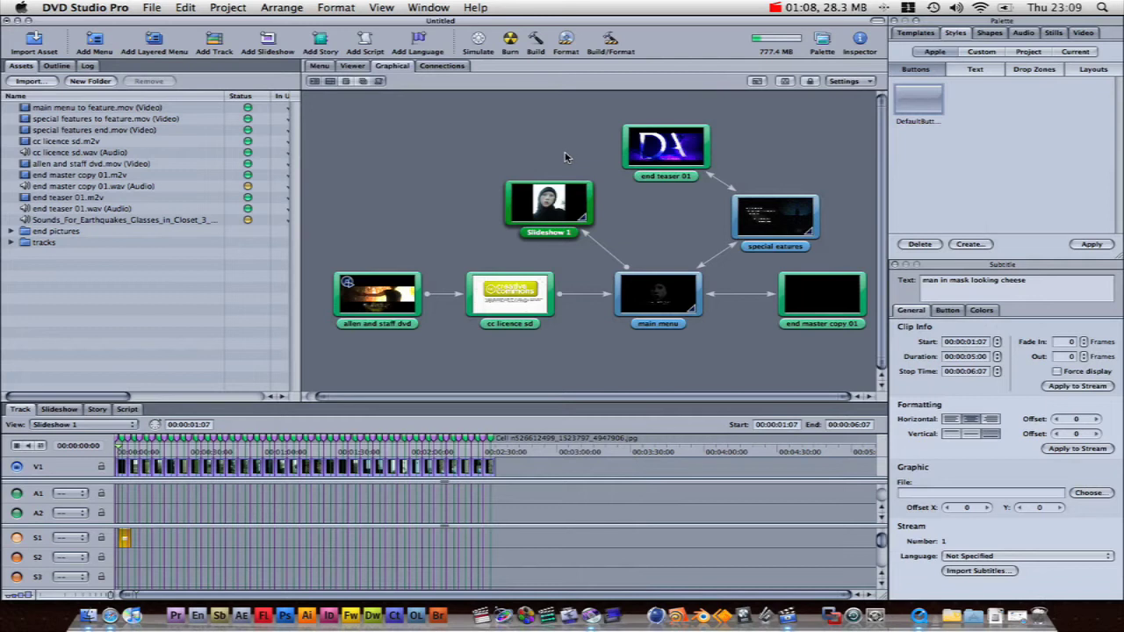
click(750, 213)
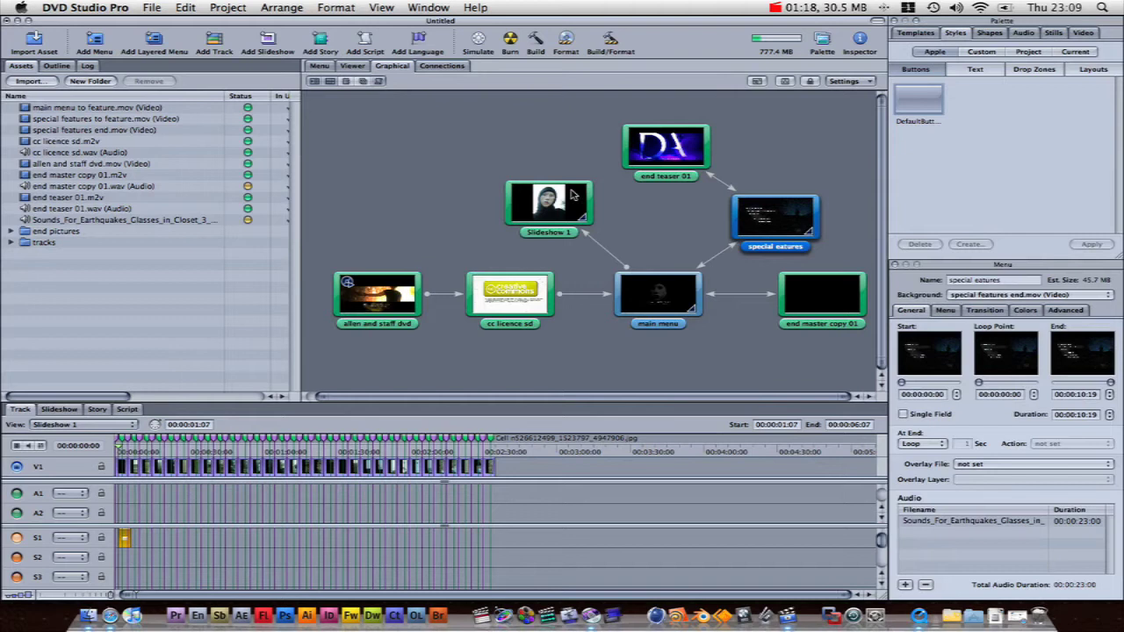
mouse_move(571, 195)
Restrict the disc to region 2 by unchecking regions 1, 3, 4, 5, 6 and 8
click(785, 159)
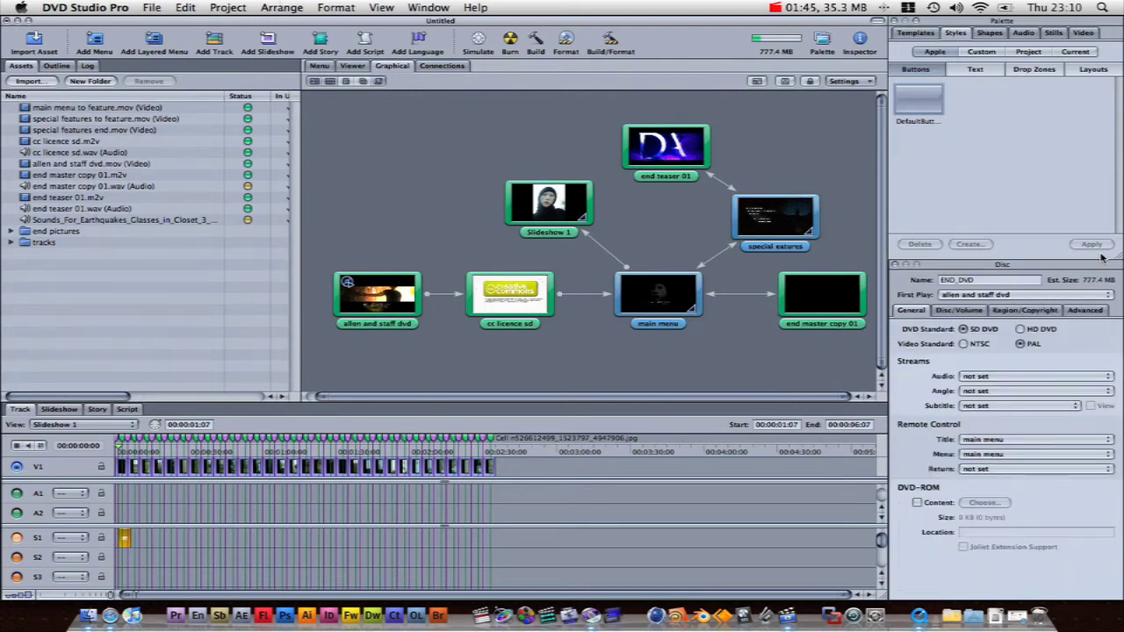
click(958, 315)
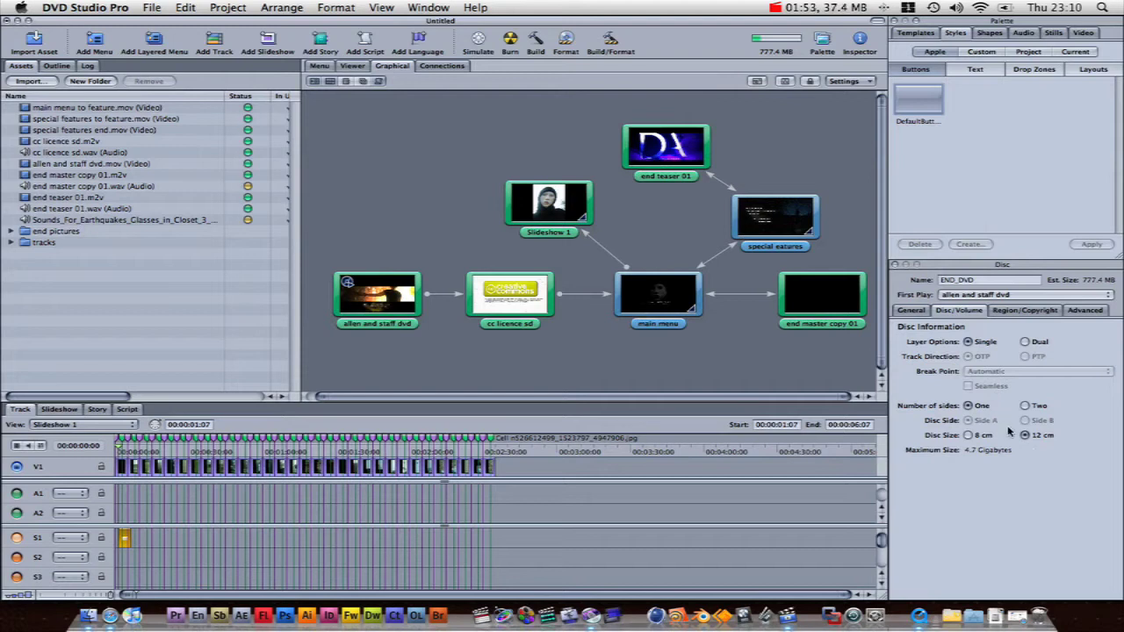
click(1044, 312)
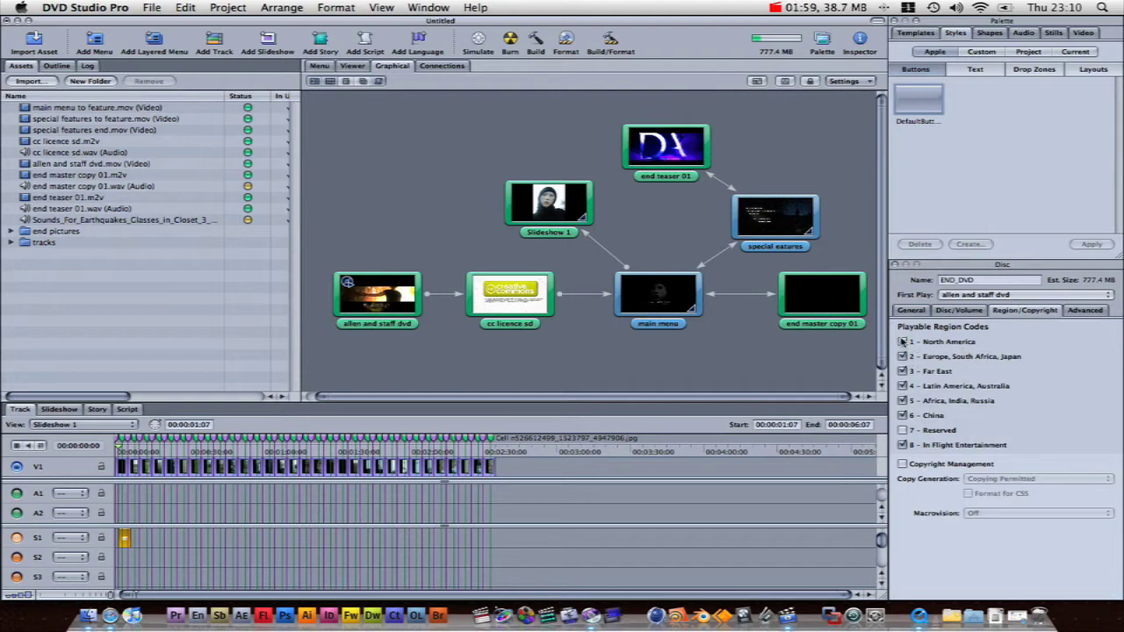
click(902, 342)
click(903, 371)
click(902, 386)
click(903, 400)
click(903, 415)
click(902, 445)
click(902, 464)
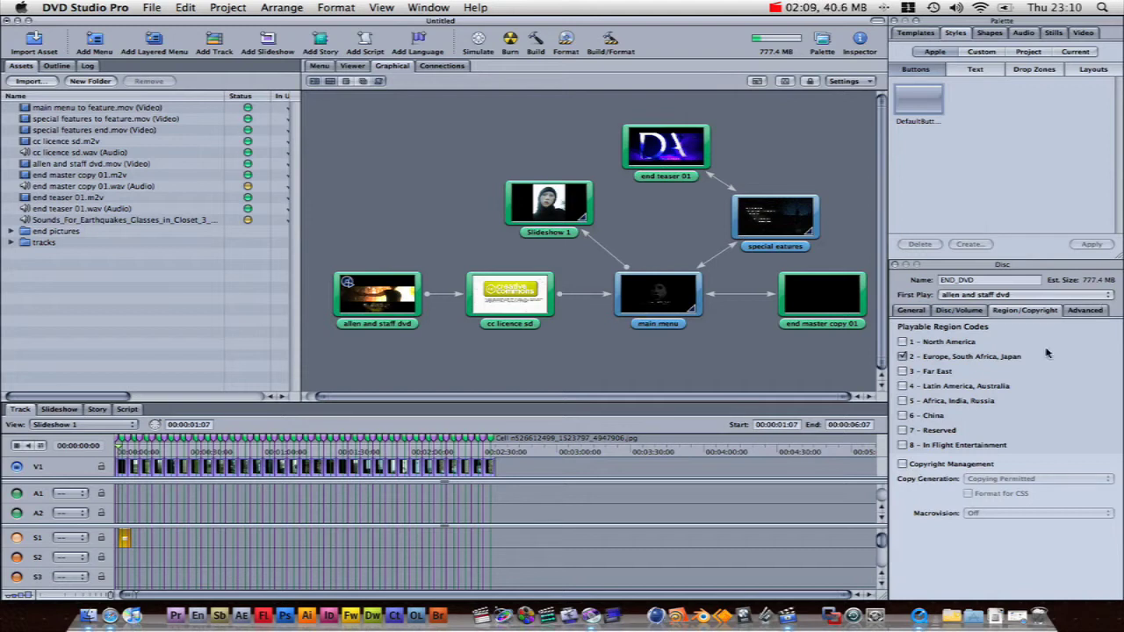
Check the copy generation options but leave Copyright Management off, returning to General settings
click(903, 464)
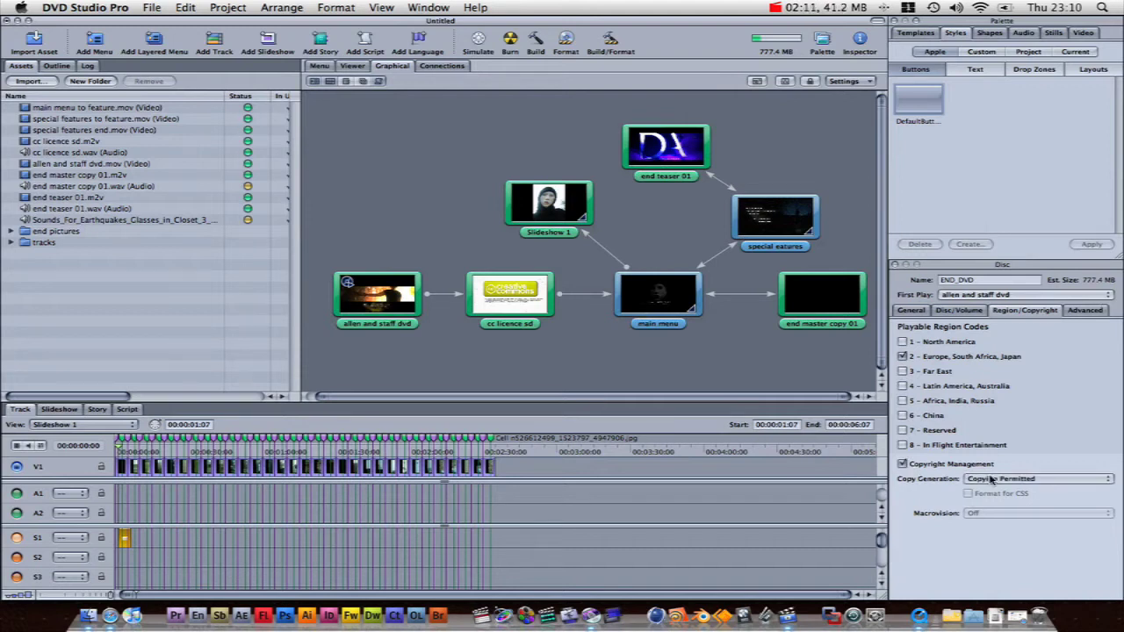
click(990, 478)
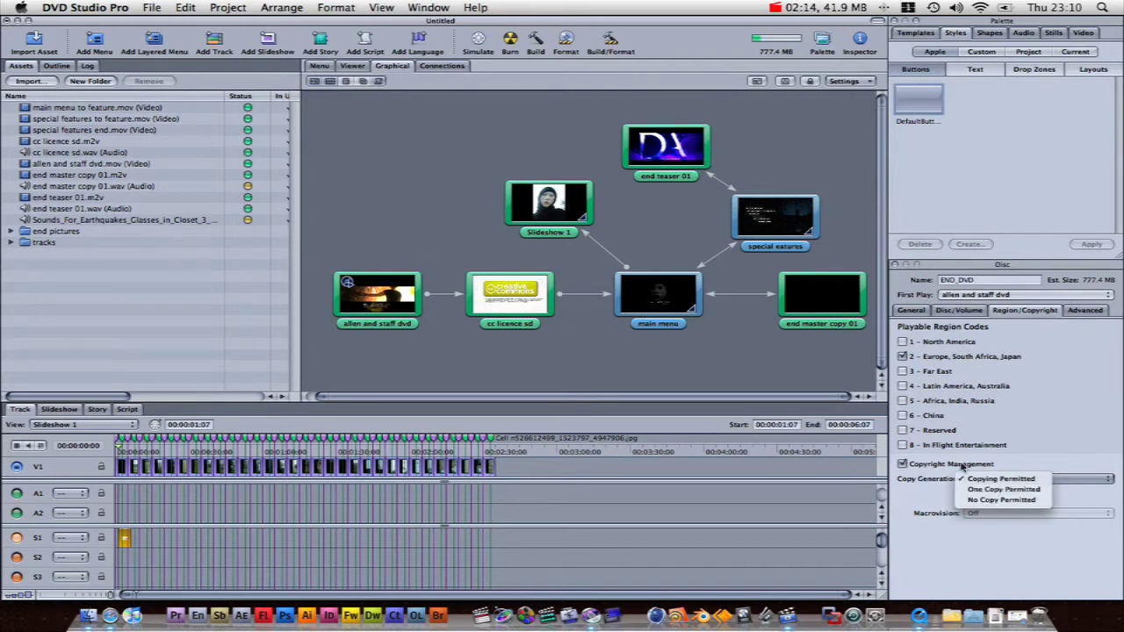
click(903, 464)
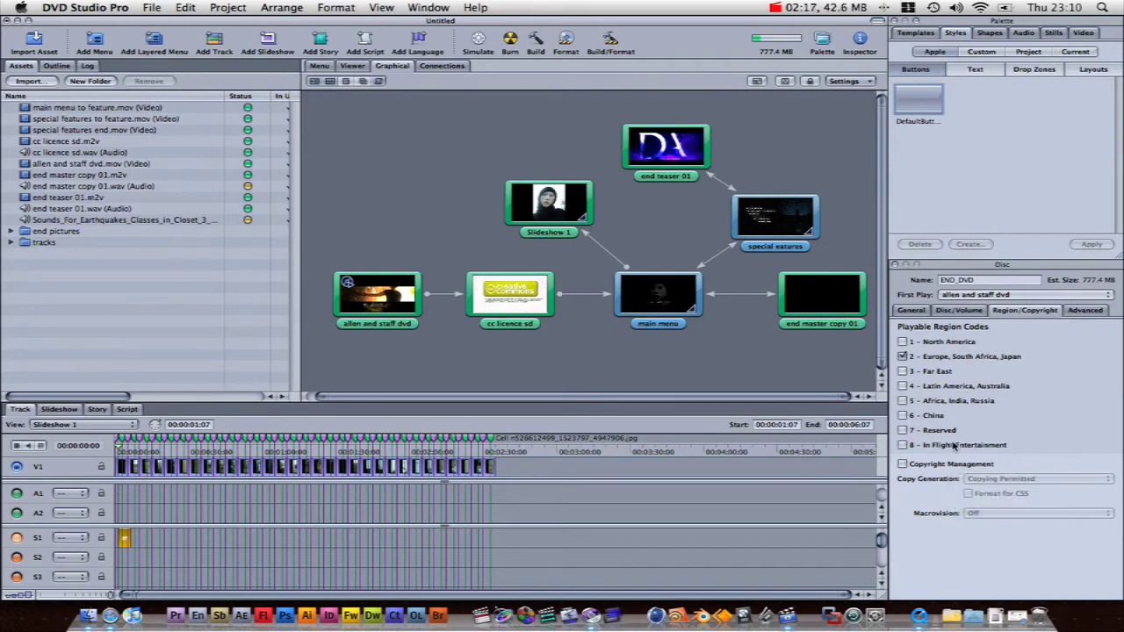
click(1083, 311)
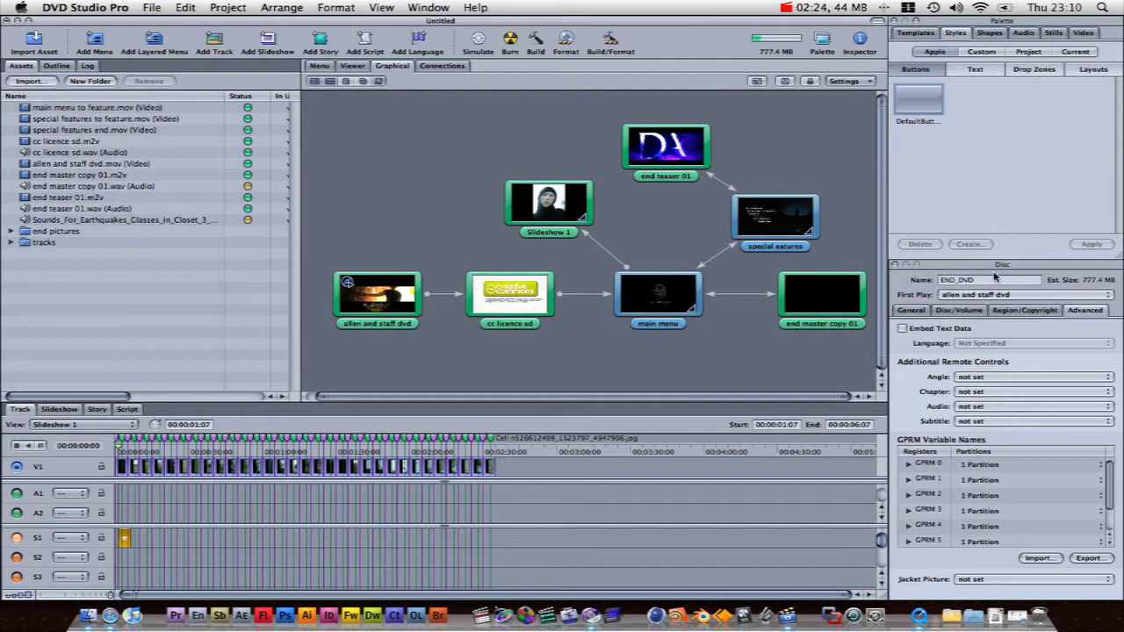
click(924, 312)
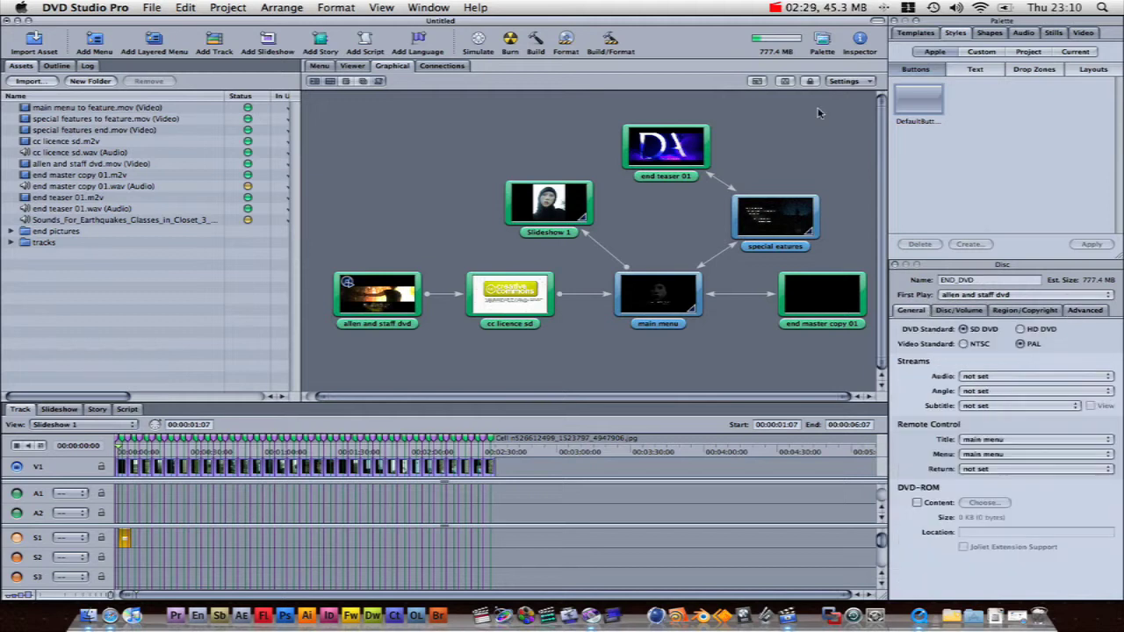
click(511, 44)
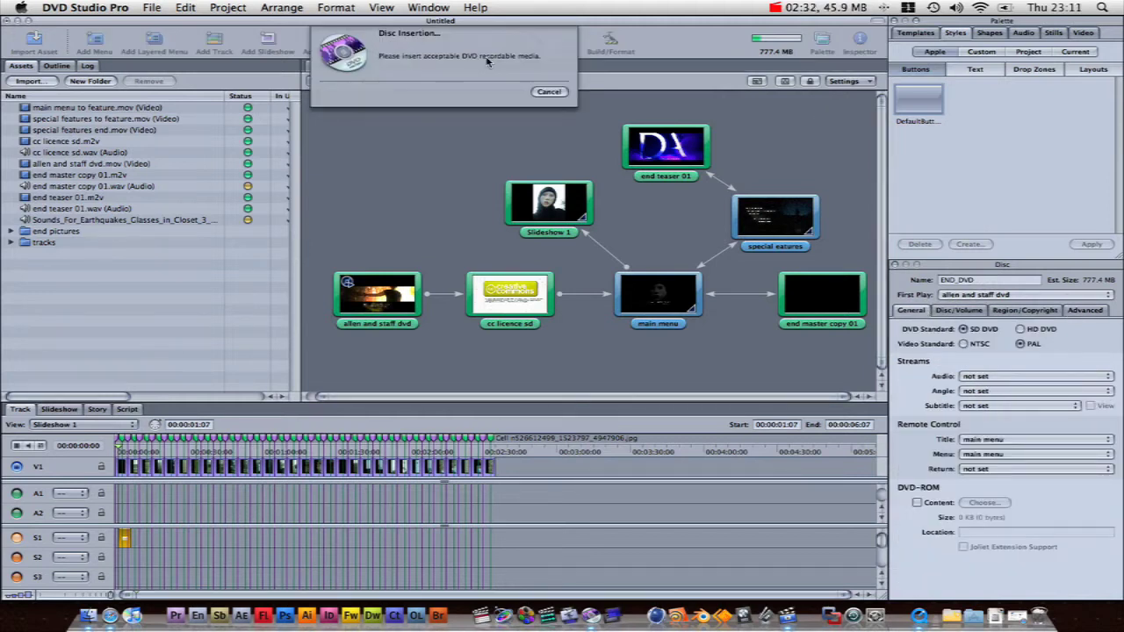
click(547, 93)
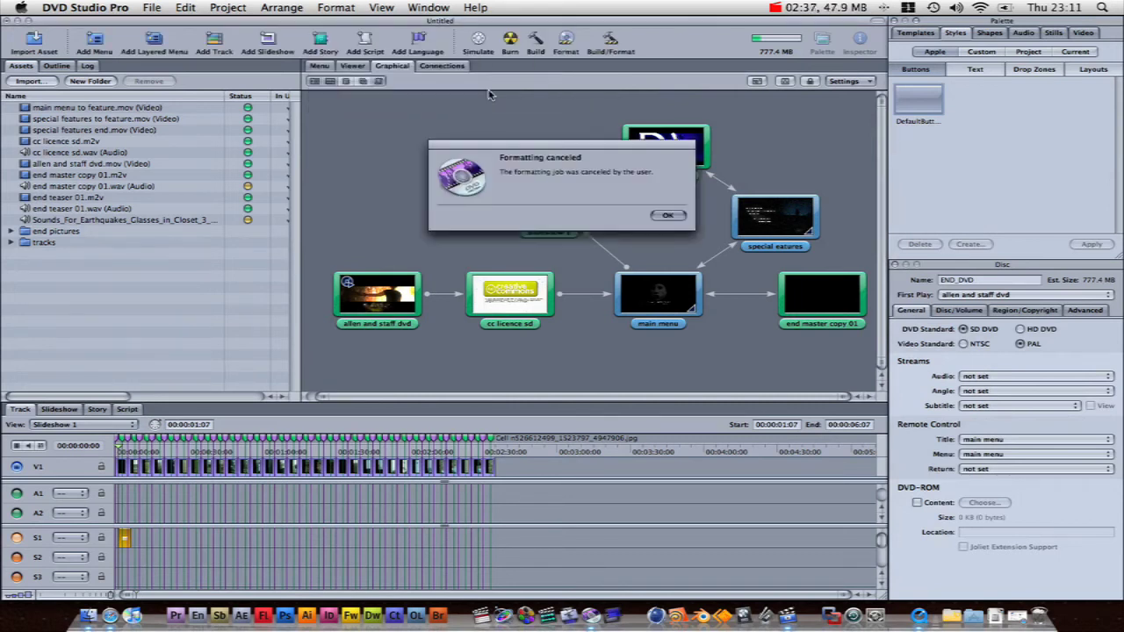
click(669, 216)
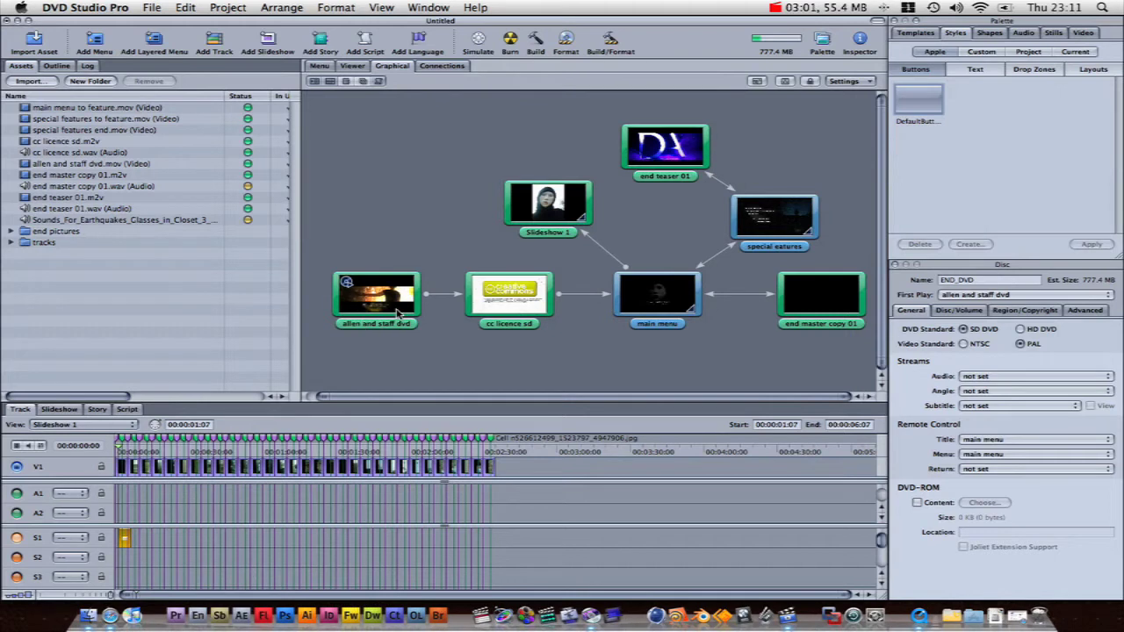
Load the end teaser 01 track, then reselect the main menu node
mouse_move(397, 327)
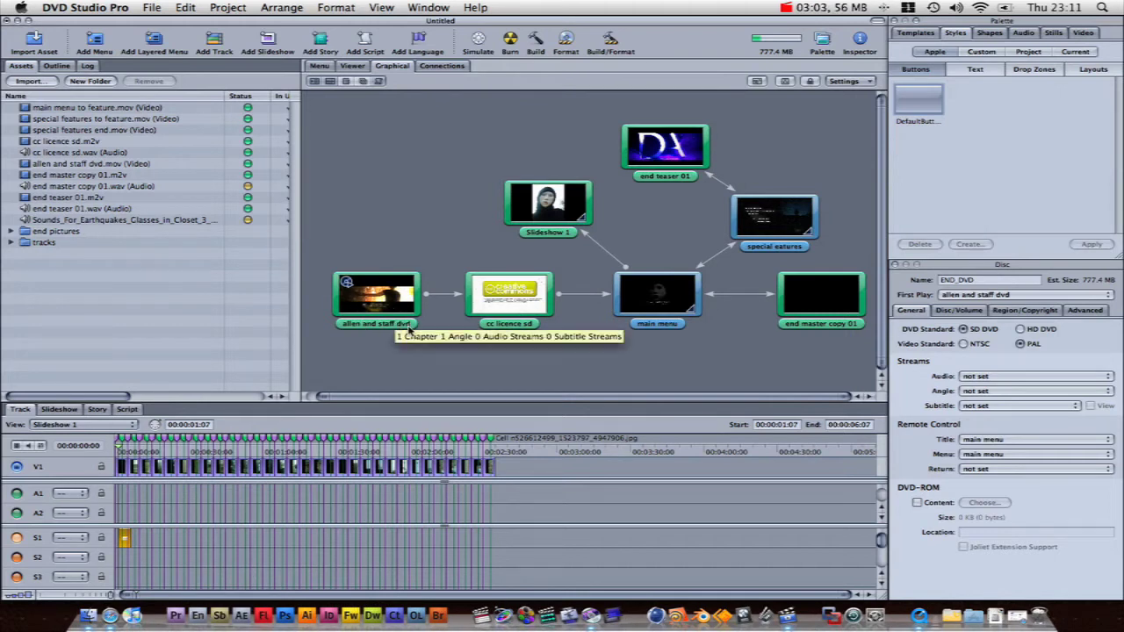
click(690, 303)
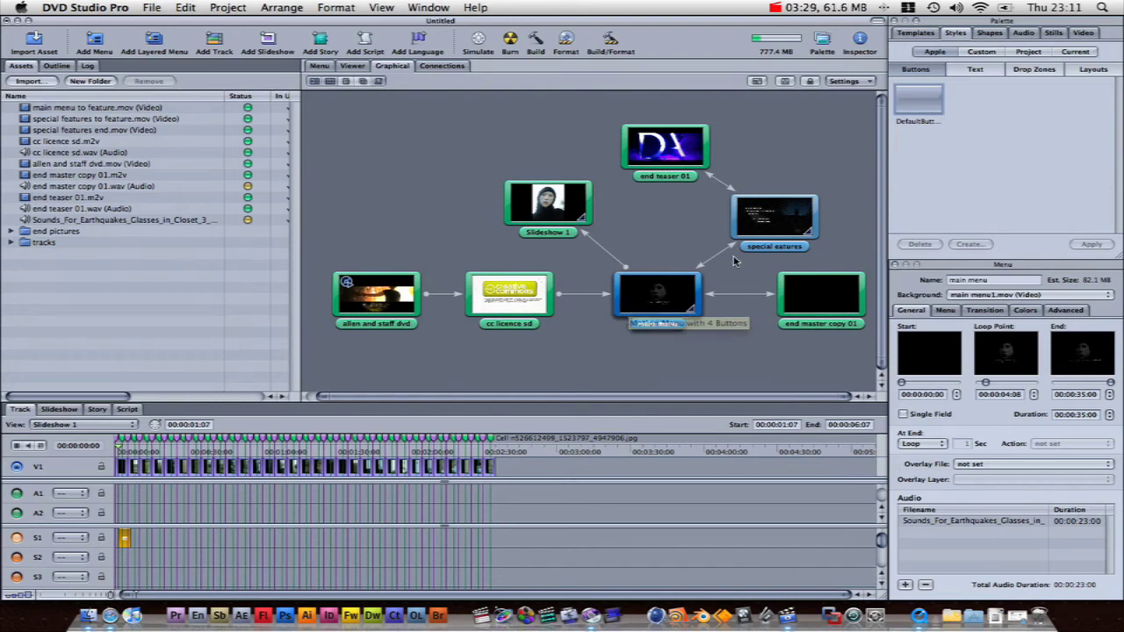
click(665, 147)
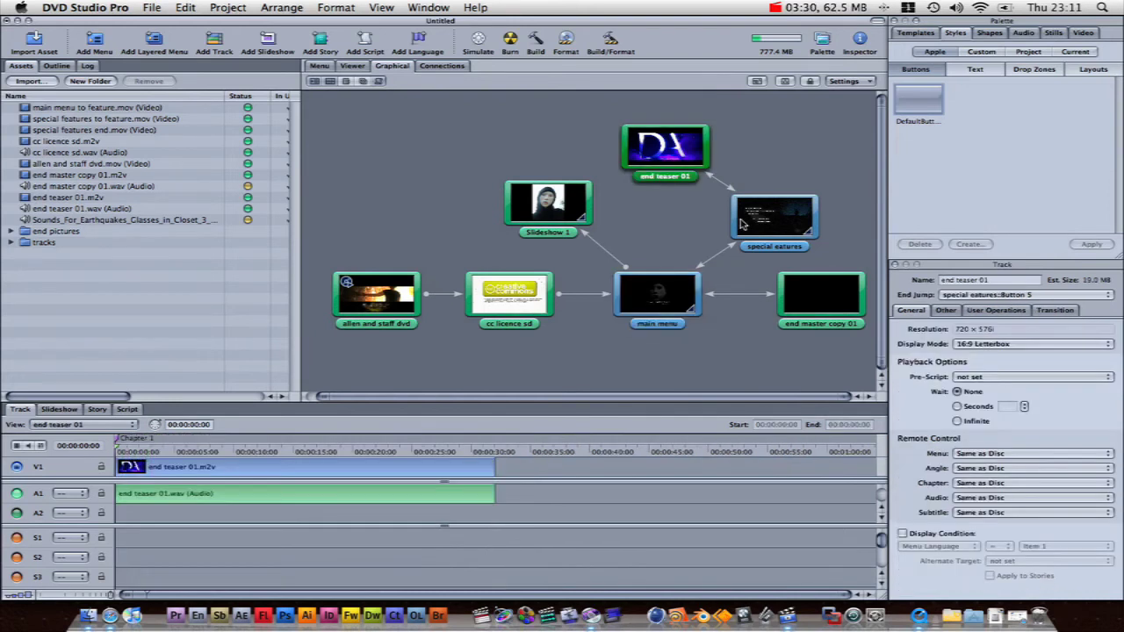
click(676, 301)
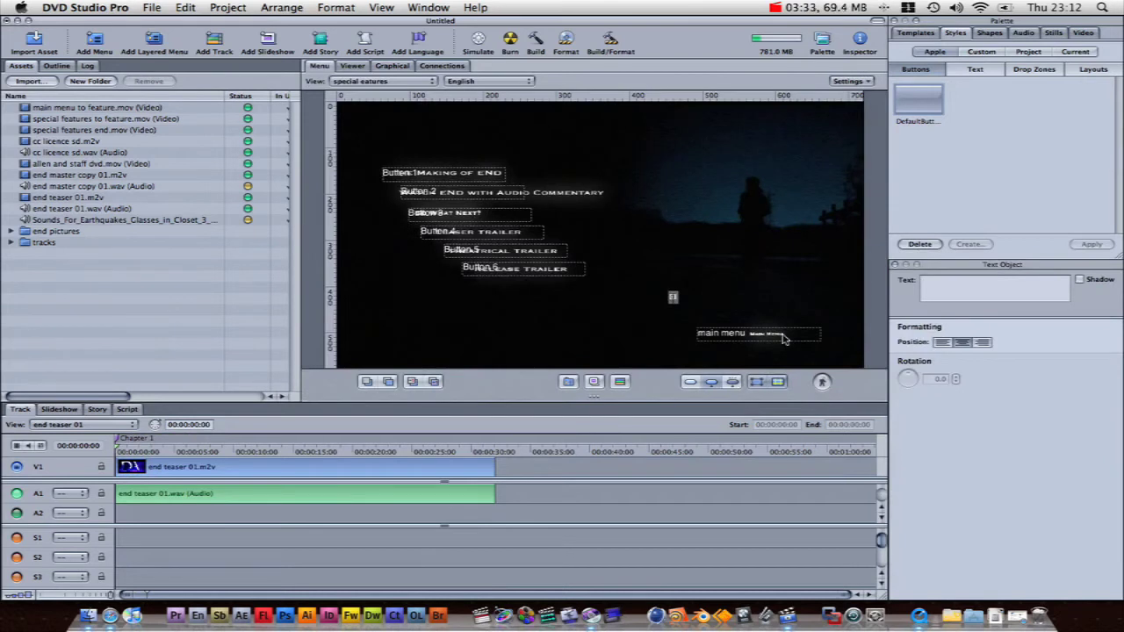
Check the main menu button's Style shape list and keep SimpleButton, then deselect it
click(784, 340)
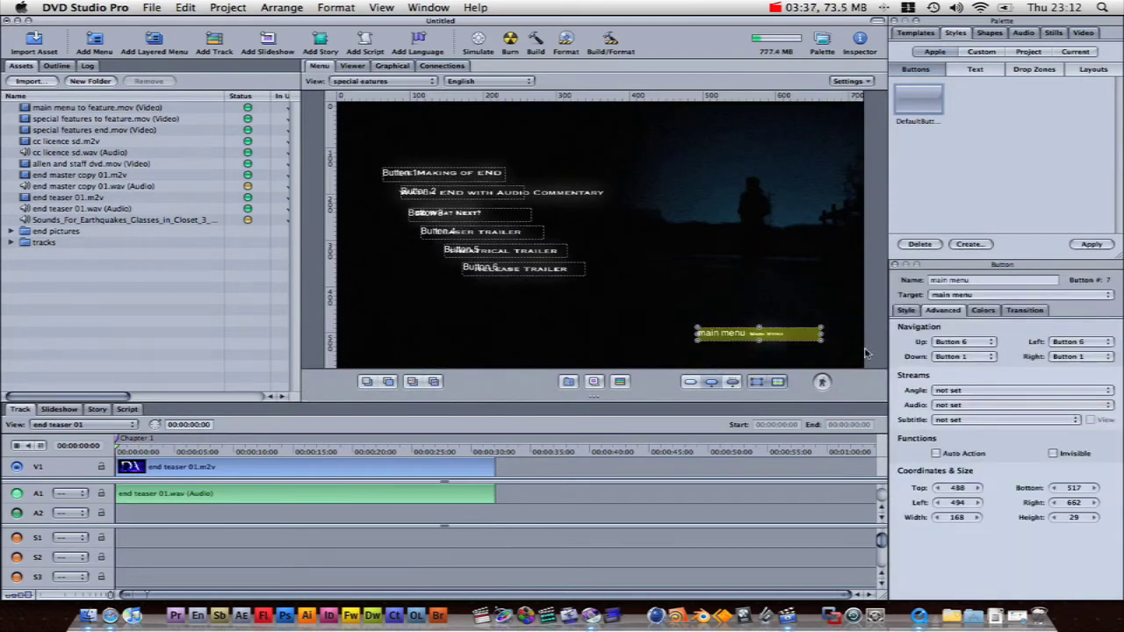
click(906, 310)
click(1016, 420)
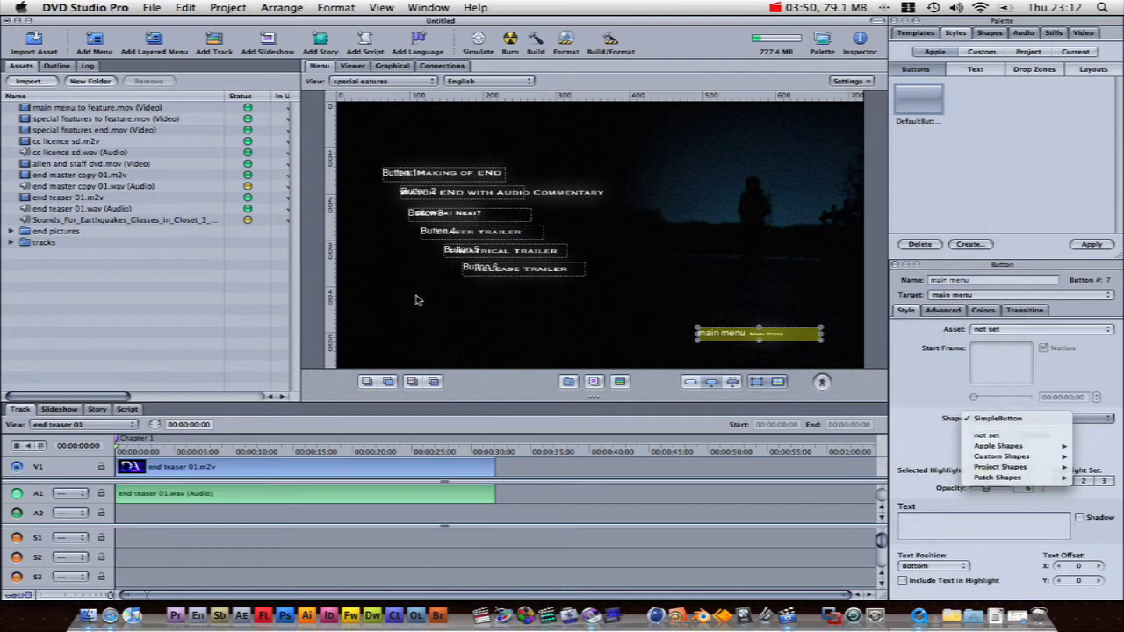
click(603, 318)
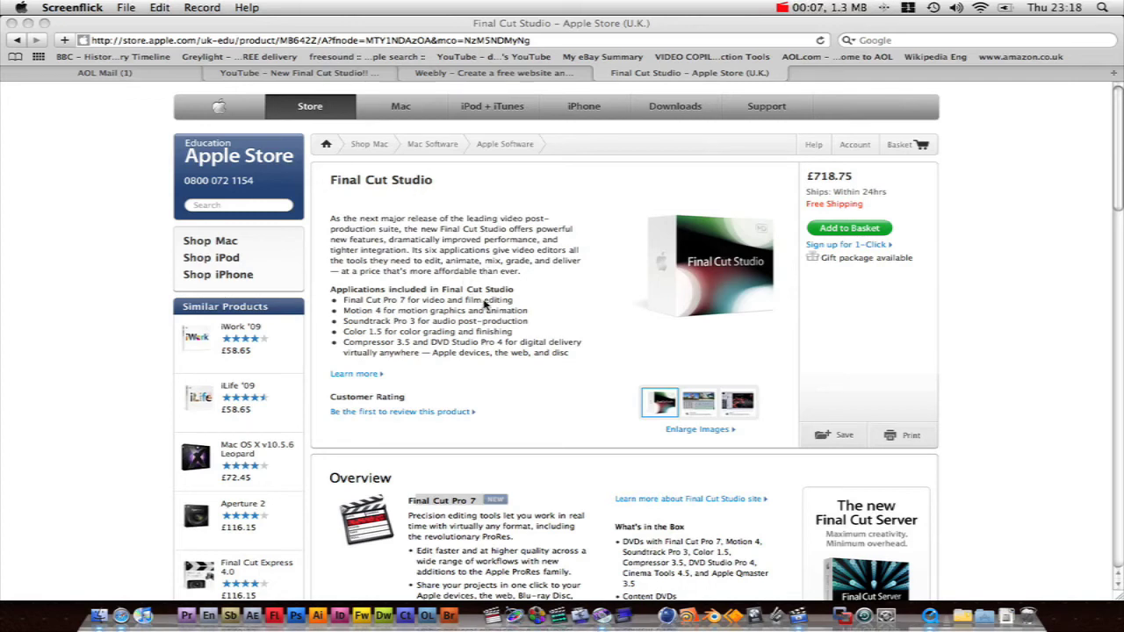
Scroll the Final Cut Studio page and highlight the DVD Studio Pro 4 heading
scroll(519, 421, down, 2)
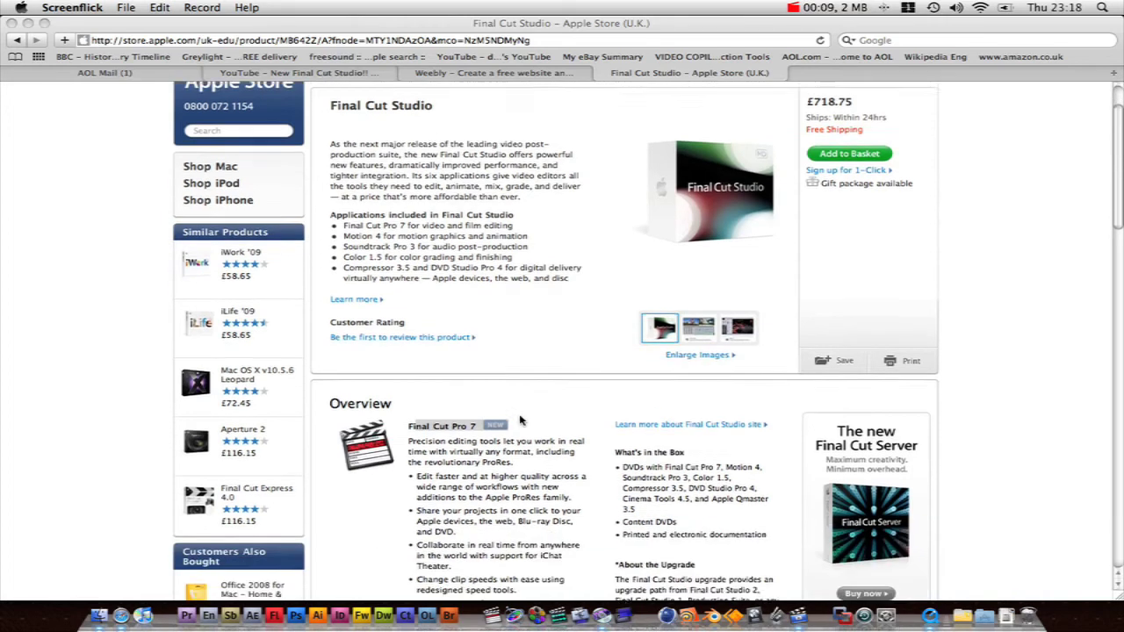
scroll(520, 421, down, 1)
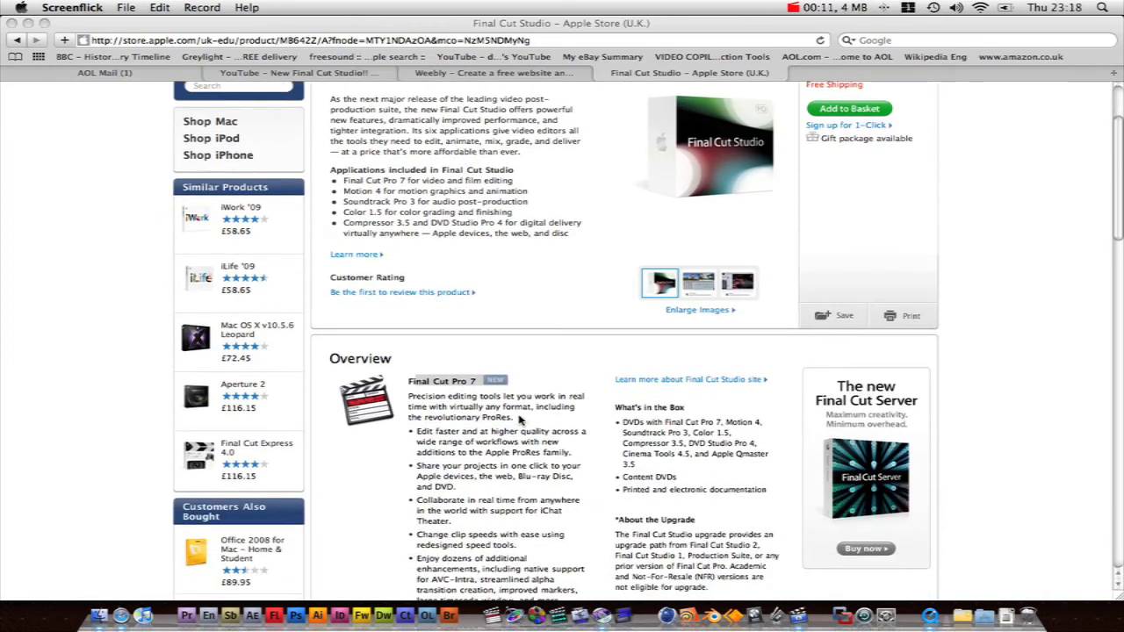
scroll(520, 422, up, 3)
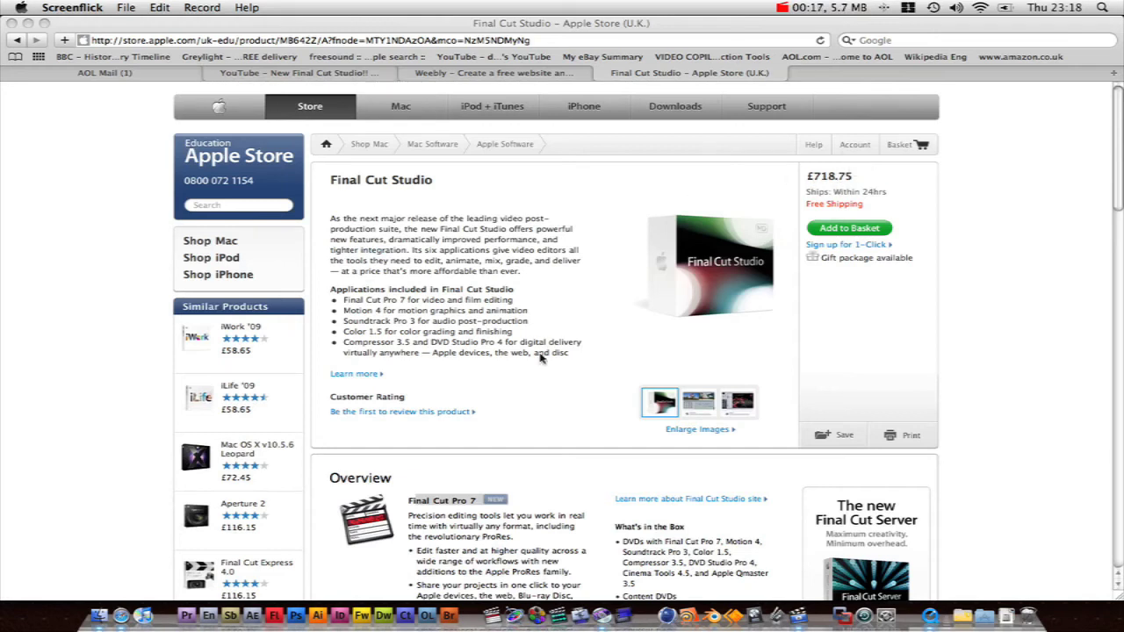
scroll(592, 356, down, 10)
scroll(626, 349, down, 10)
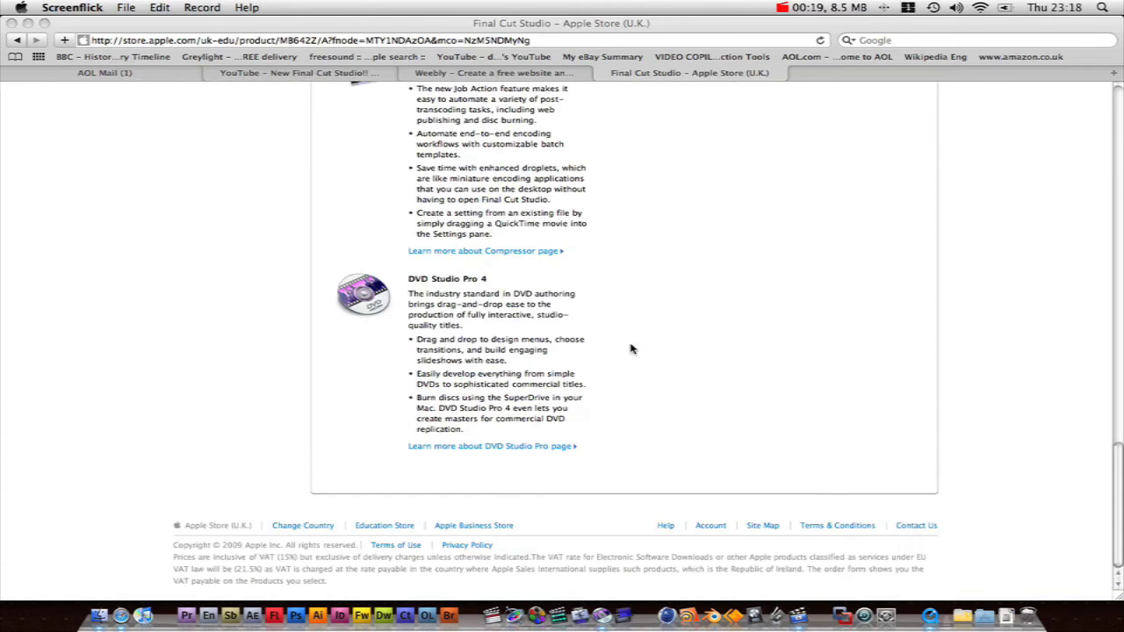
click(398, 281)
drag(430, 280, 399, 293)
click(528, 284)
click(523, 293)
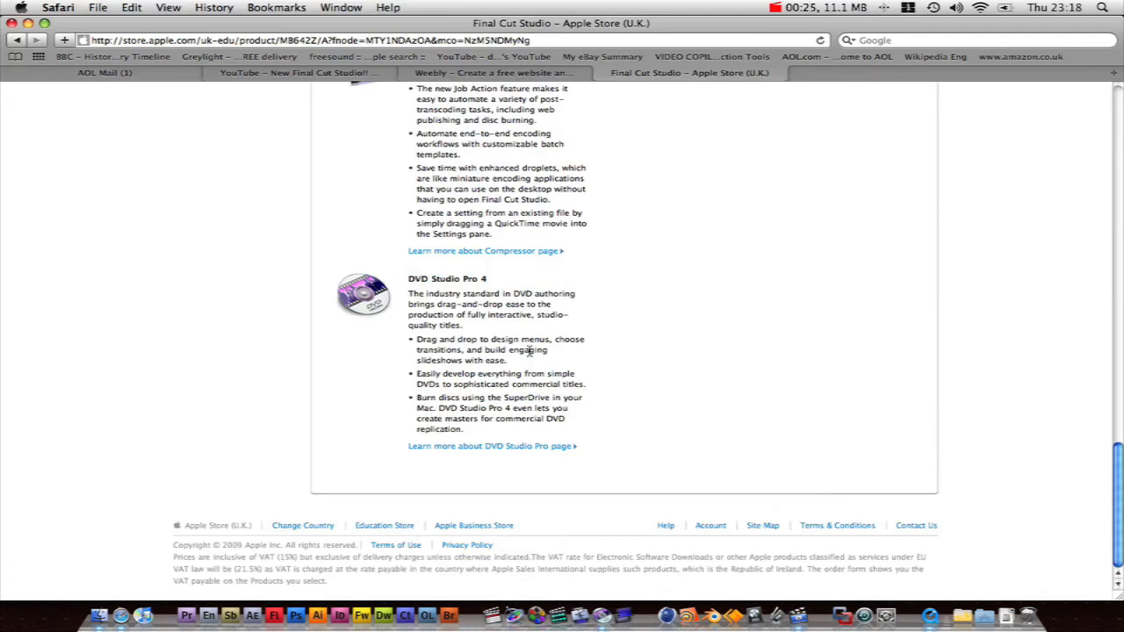
Highlight the Soundtrack Pro description and Compressor 3.5 heading, then scroll back up
scroll(526, 347, up, 5)
scroll(528, 354, up, 7)
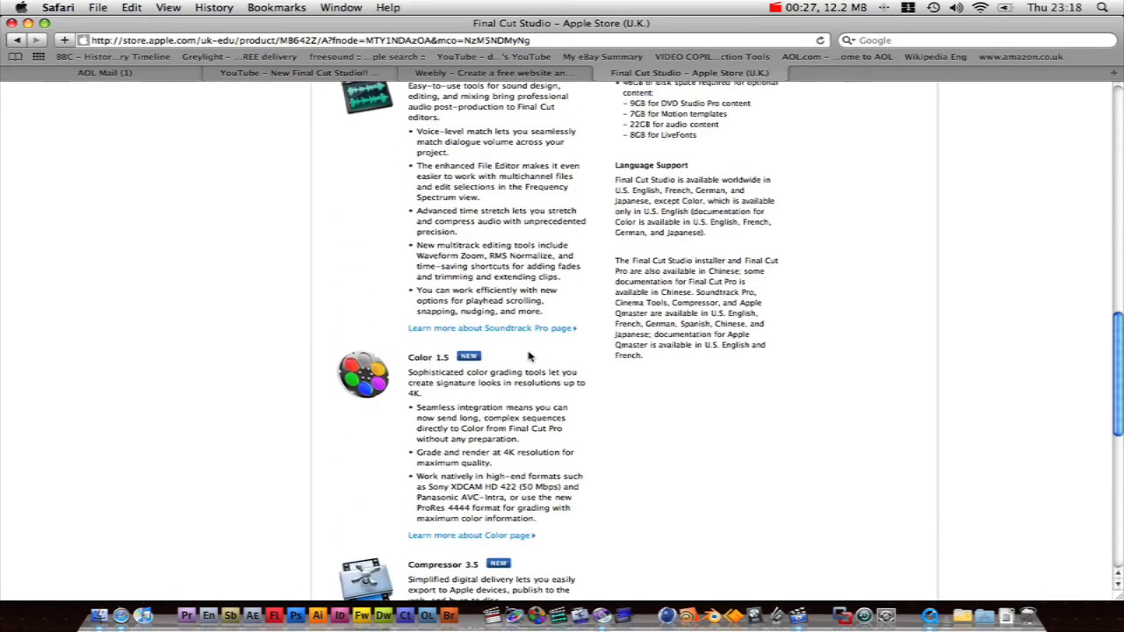
drag(451, 237, 392, 268)
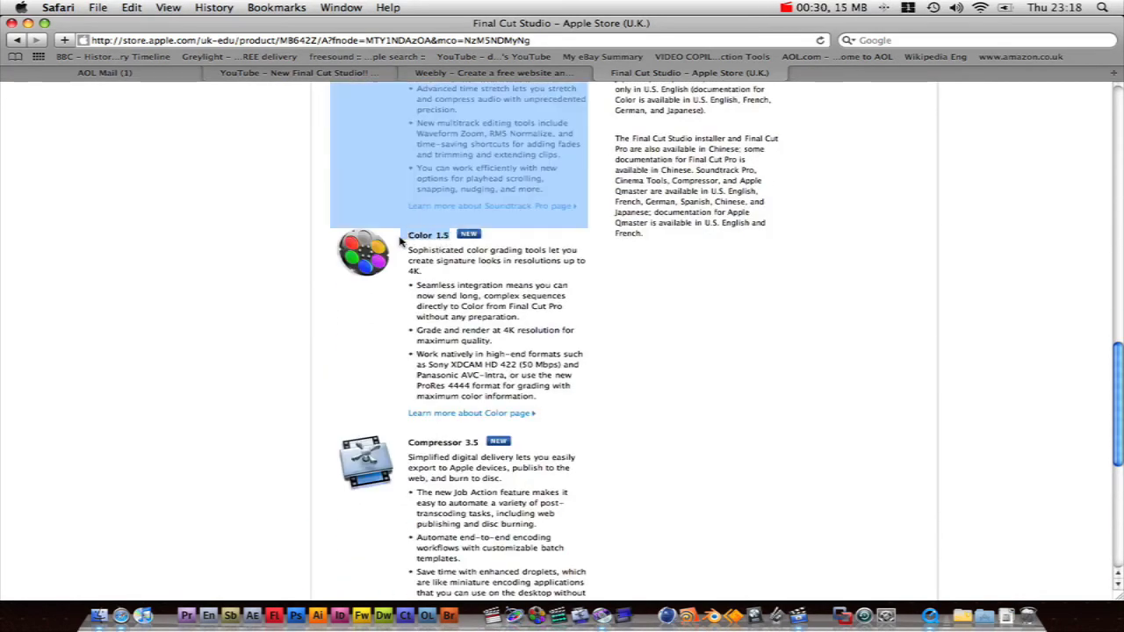
click(538, 270)
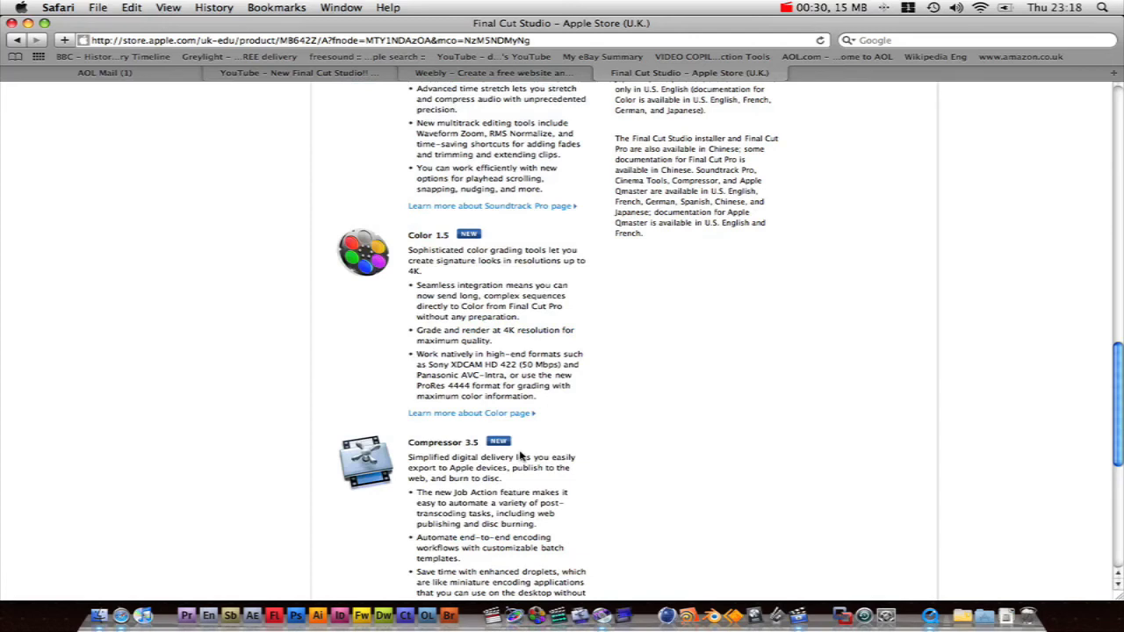
drag(442, 445, 476, 445)
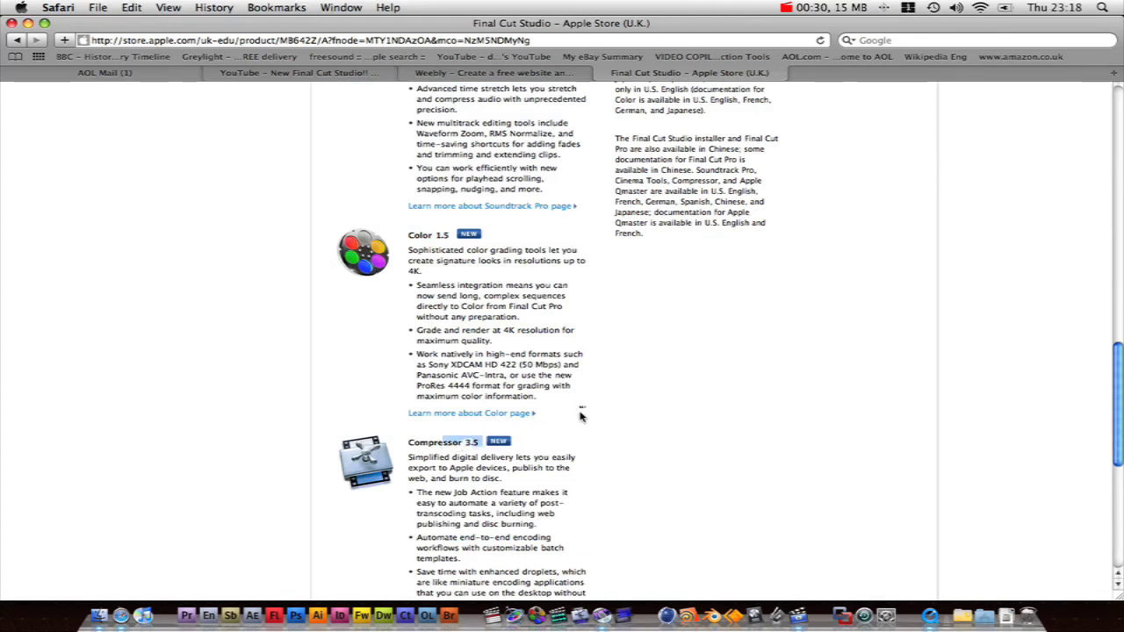
scroll(529, 287, up, 10)
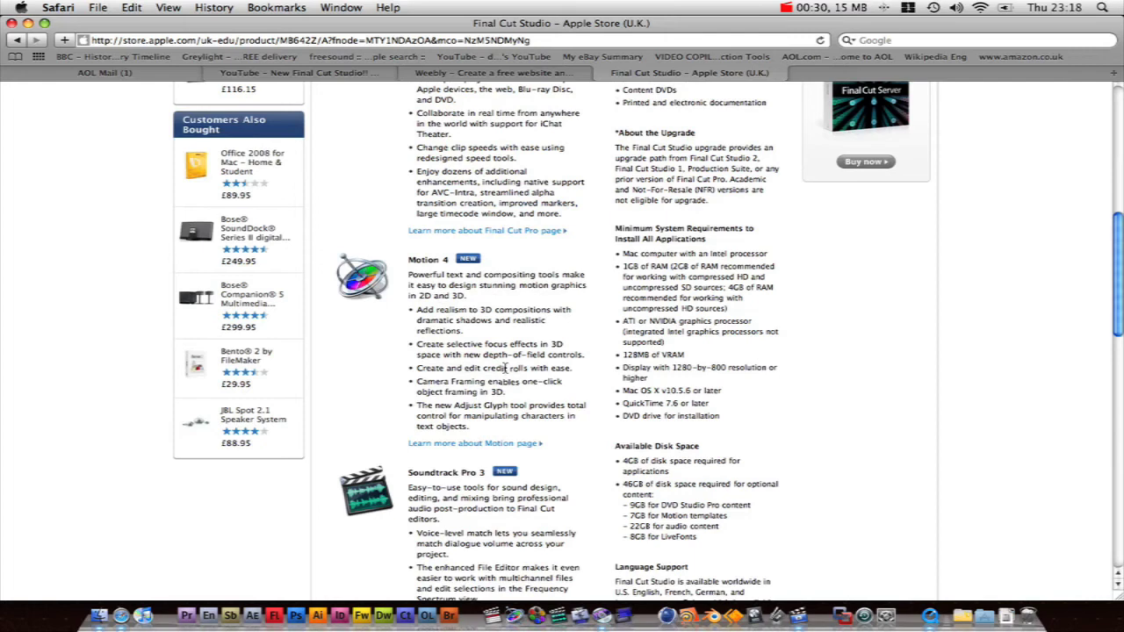
scroll(467, 213, up, 5)
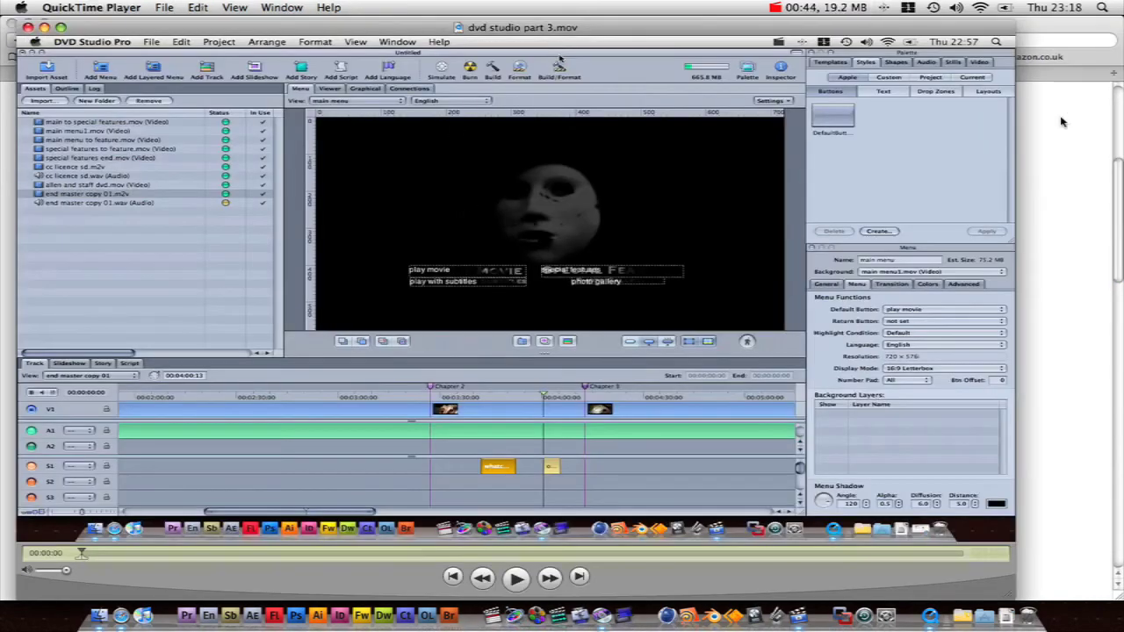
key(super+q)
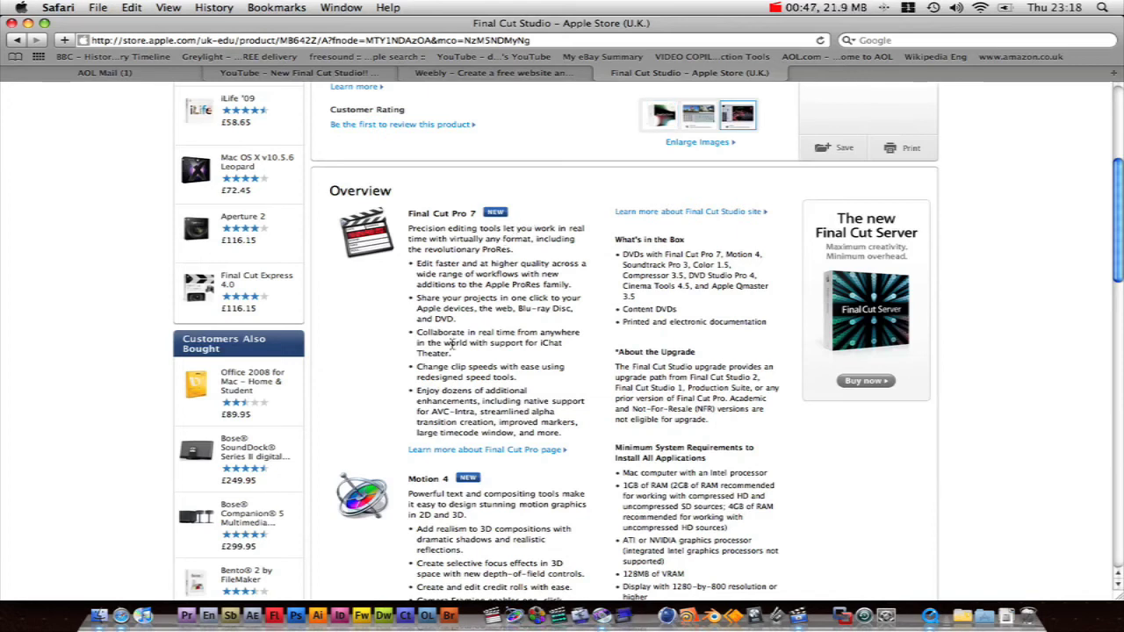
scroll(520, 325, up, 6)
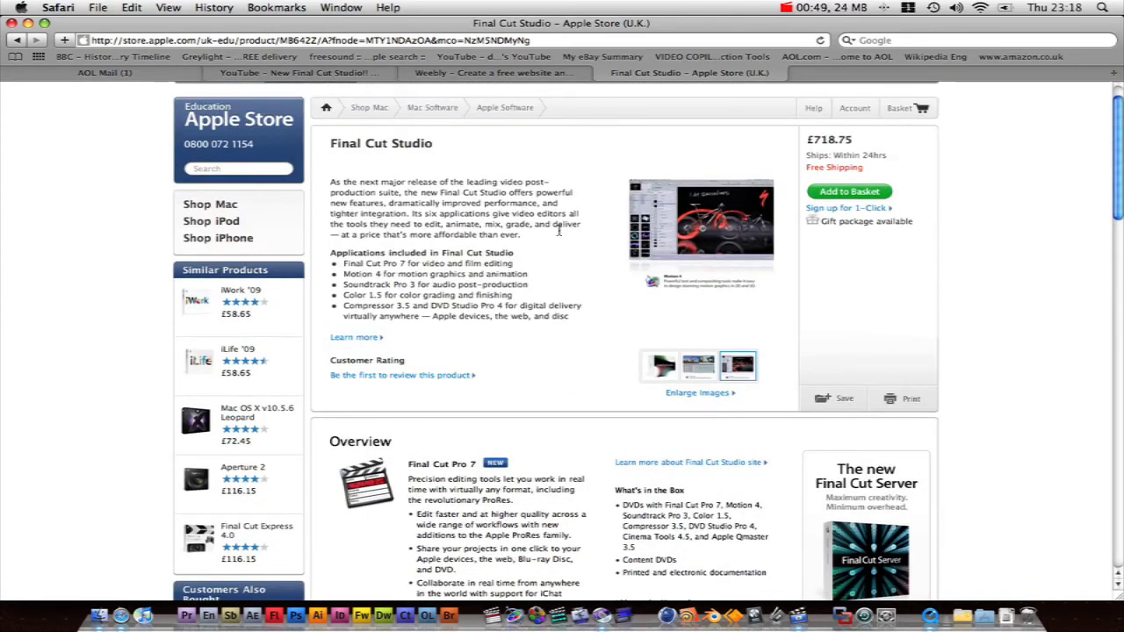
scroll(575, 299, down, 1)
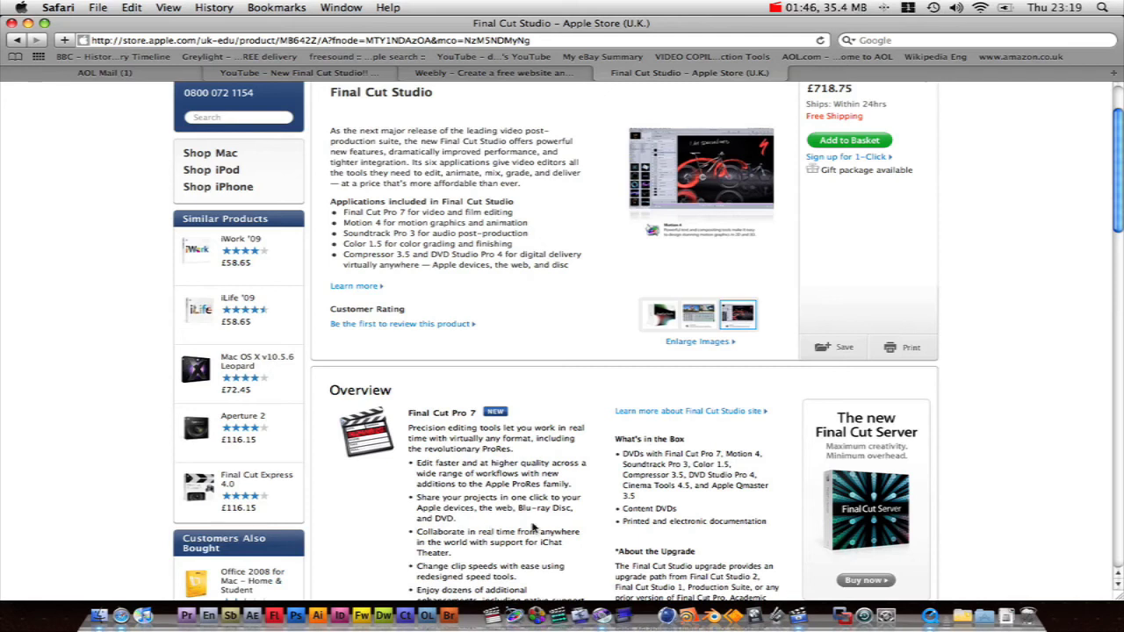
scroll(531, 527, down, 10)
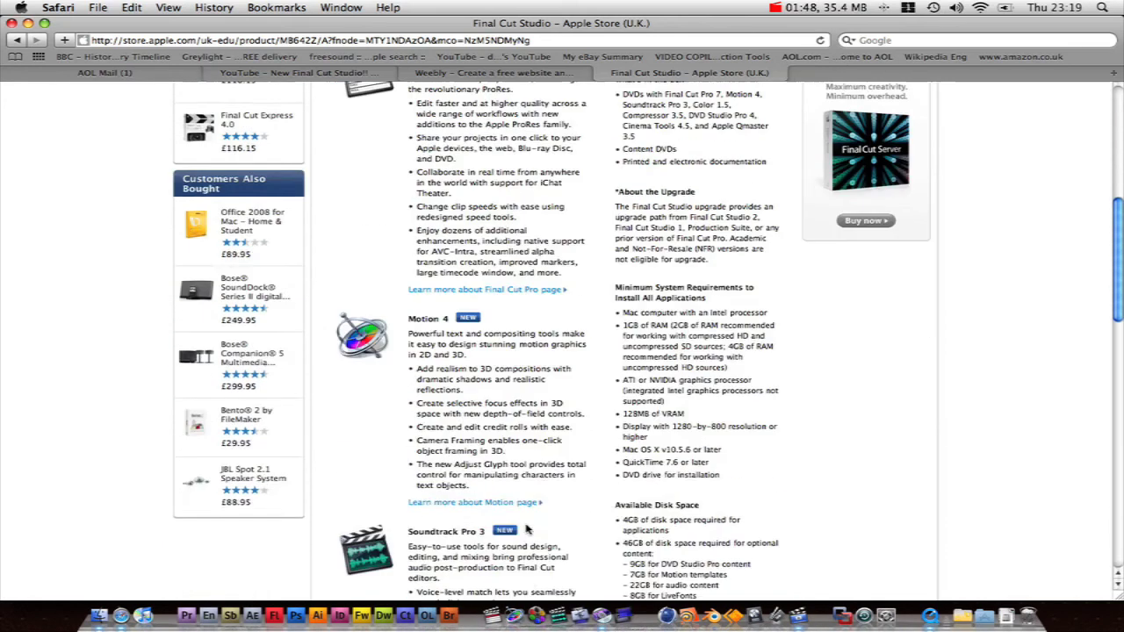
scroll(527, 528, down, 7)
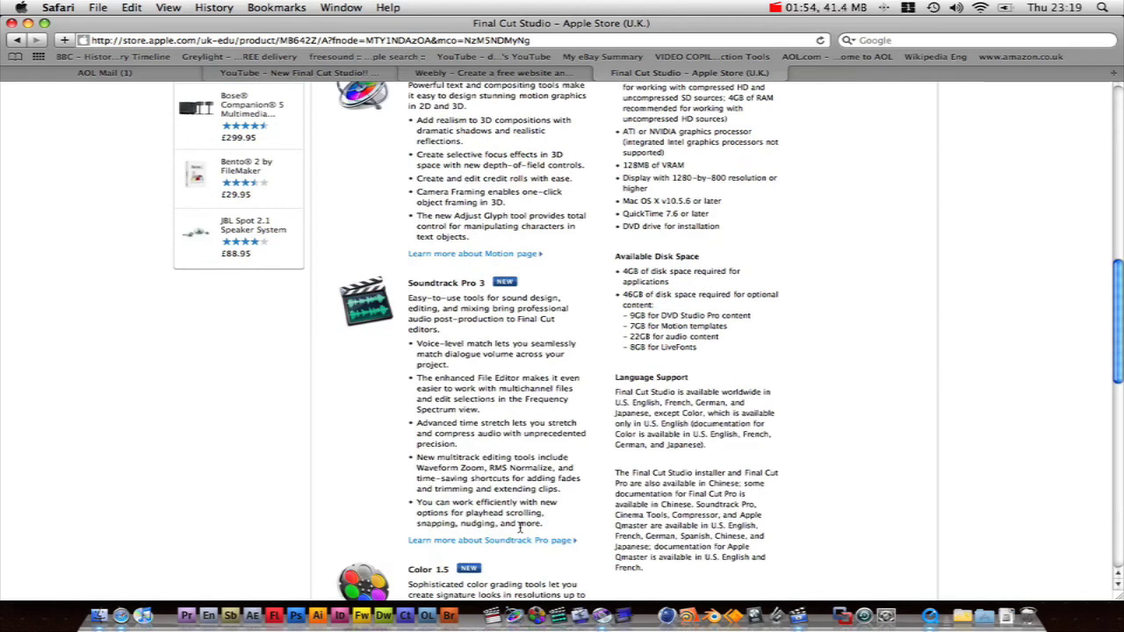
scroll(519, 527, down, 4)
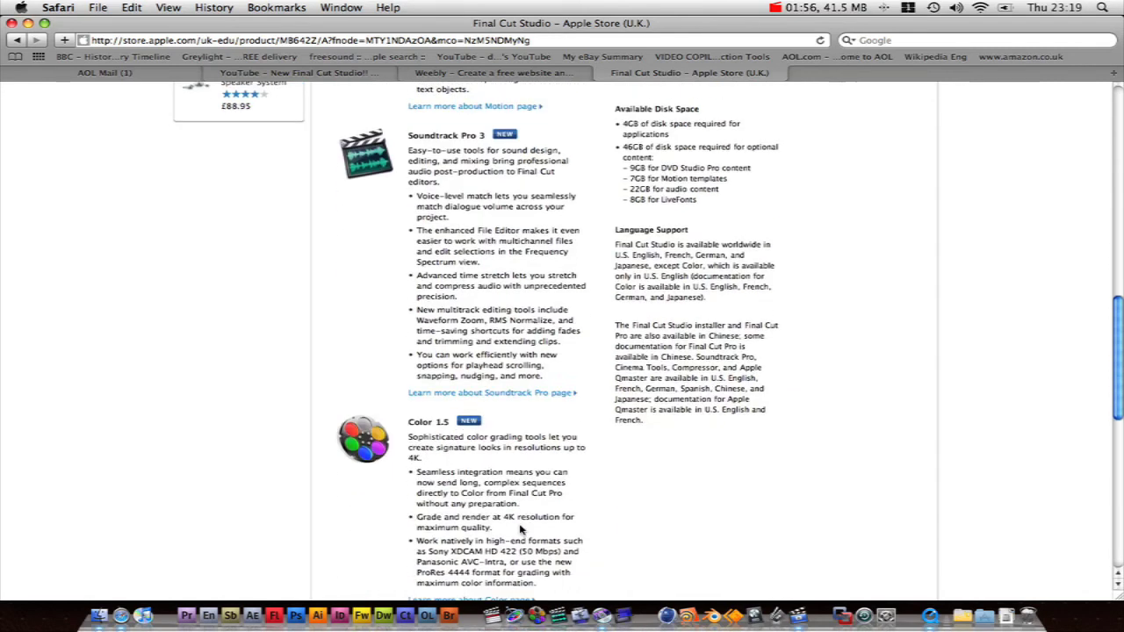
scroll(465, 524, down, 12)
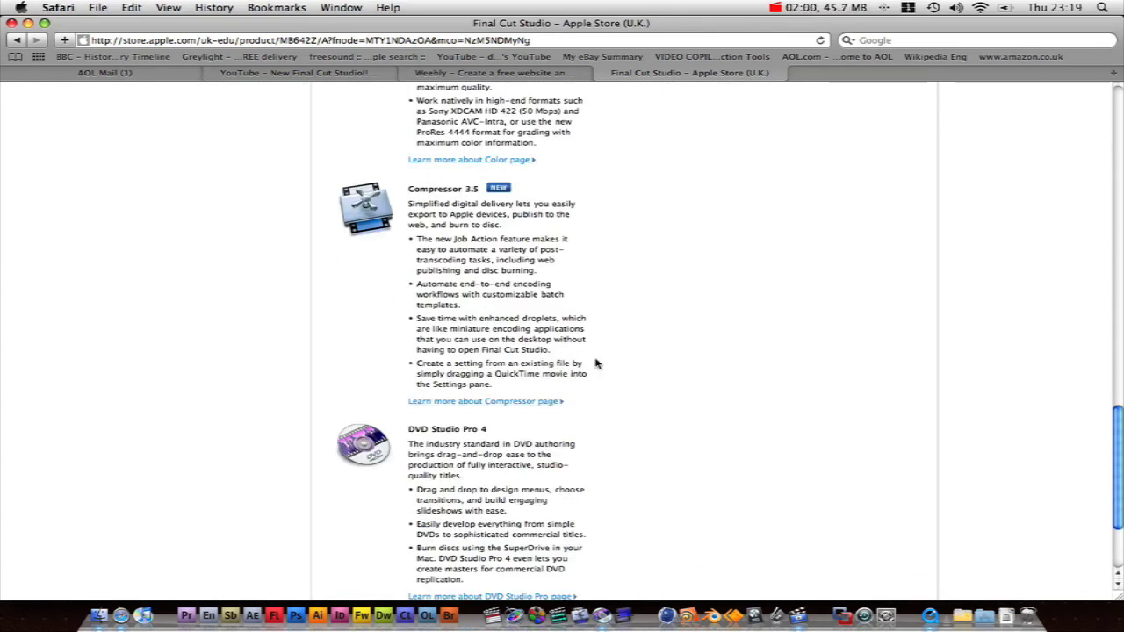
scroll(595, 371, down, 6)
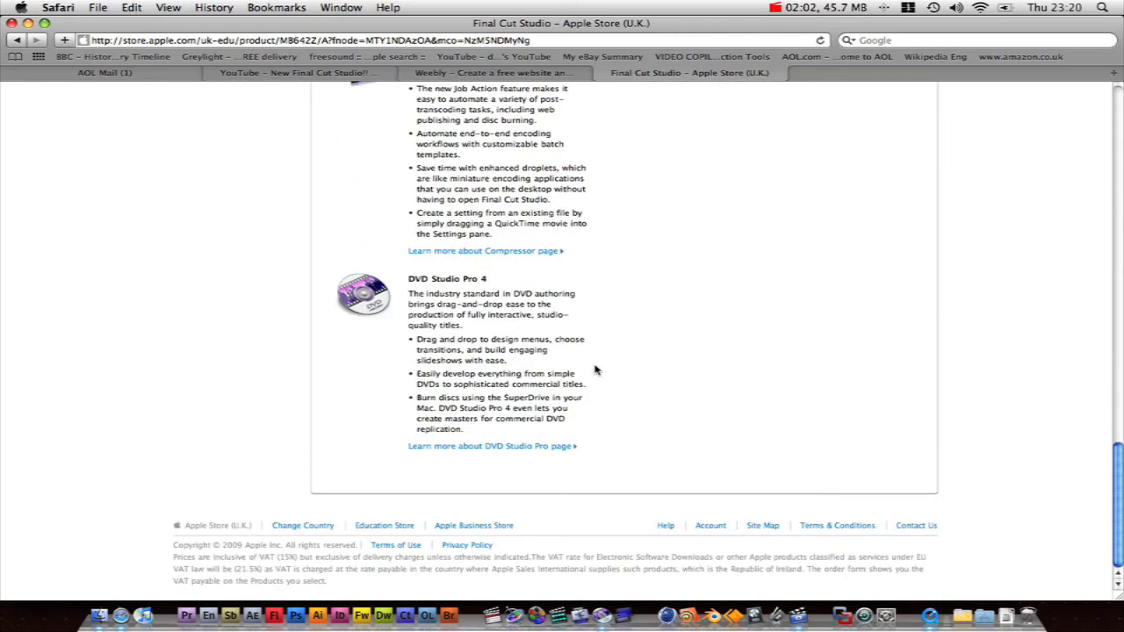
scroll(595, 370, up, 14)
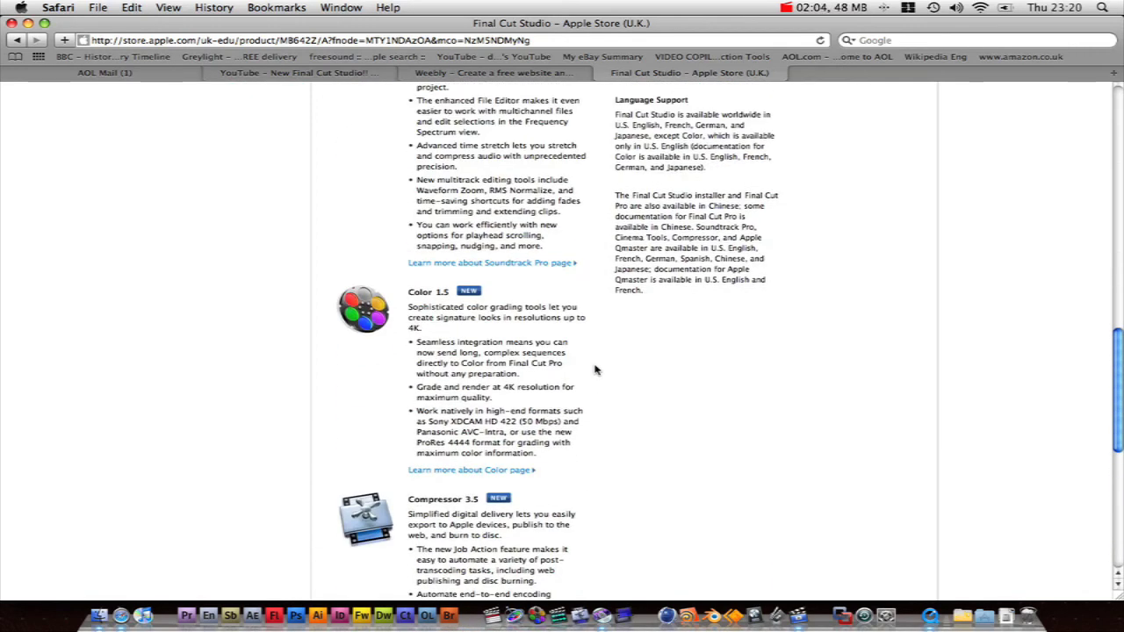
scroll(594, 370, up, 3)
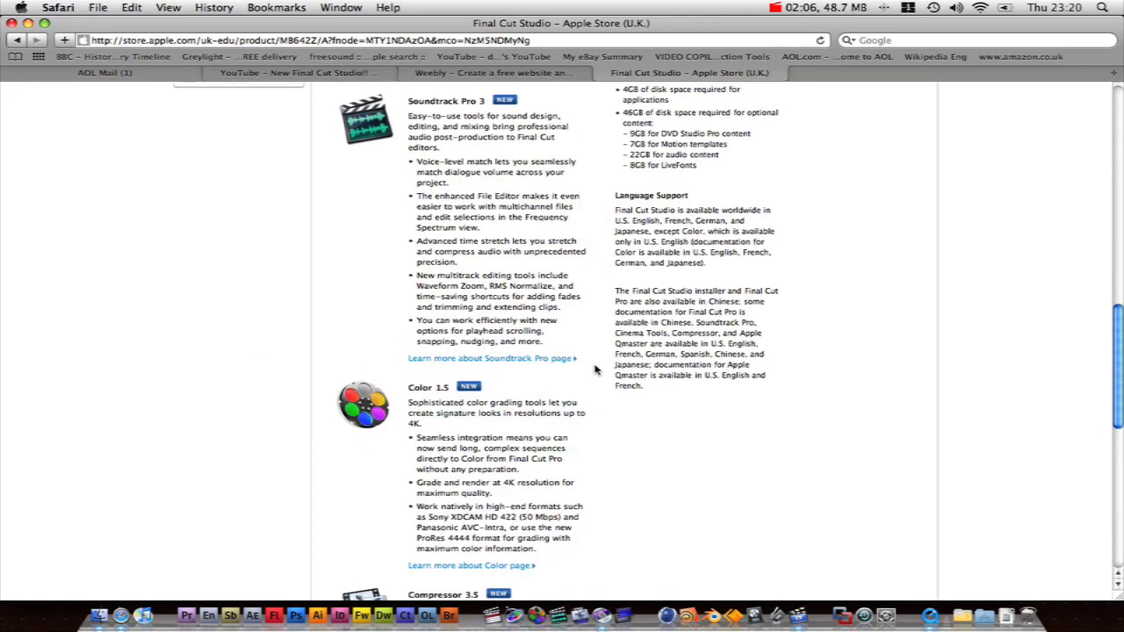
scroll(594, 369, up, 20)
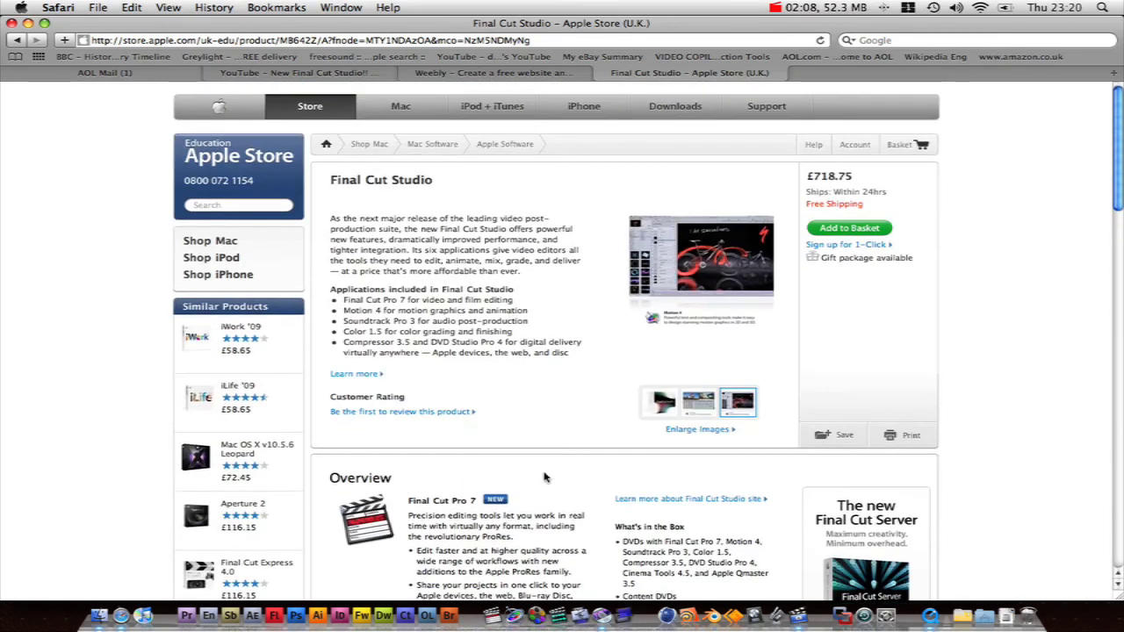
scroll(589, 598, down, 5)
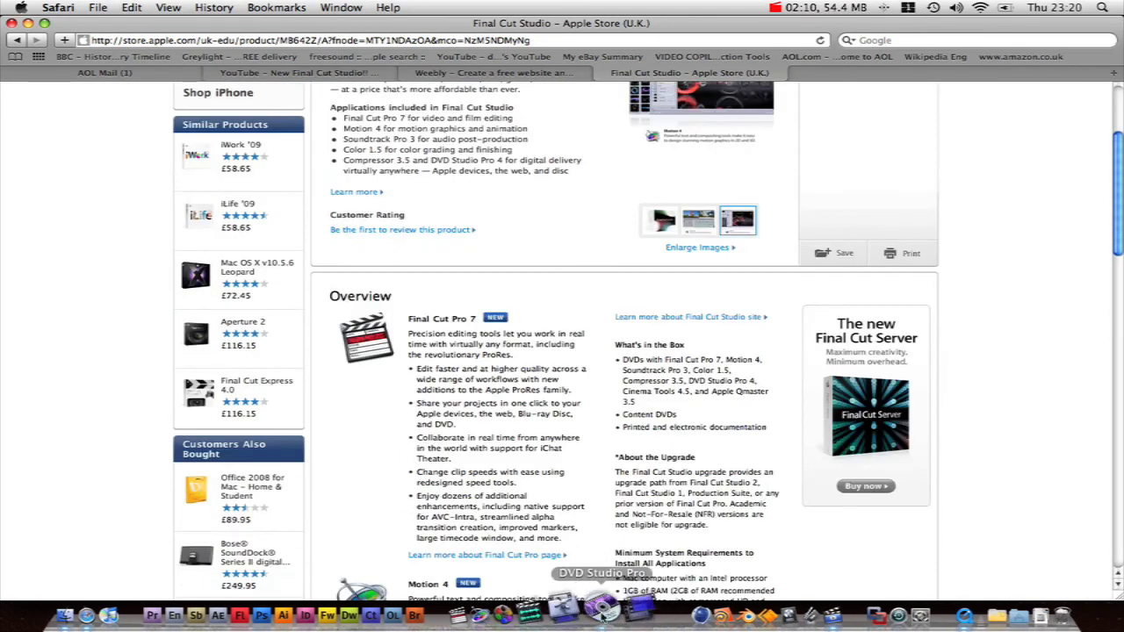
scroll(575, 540, down, 20)
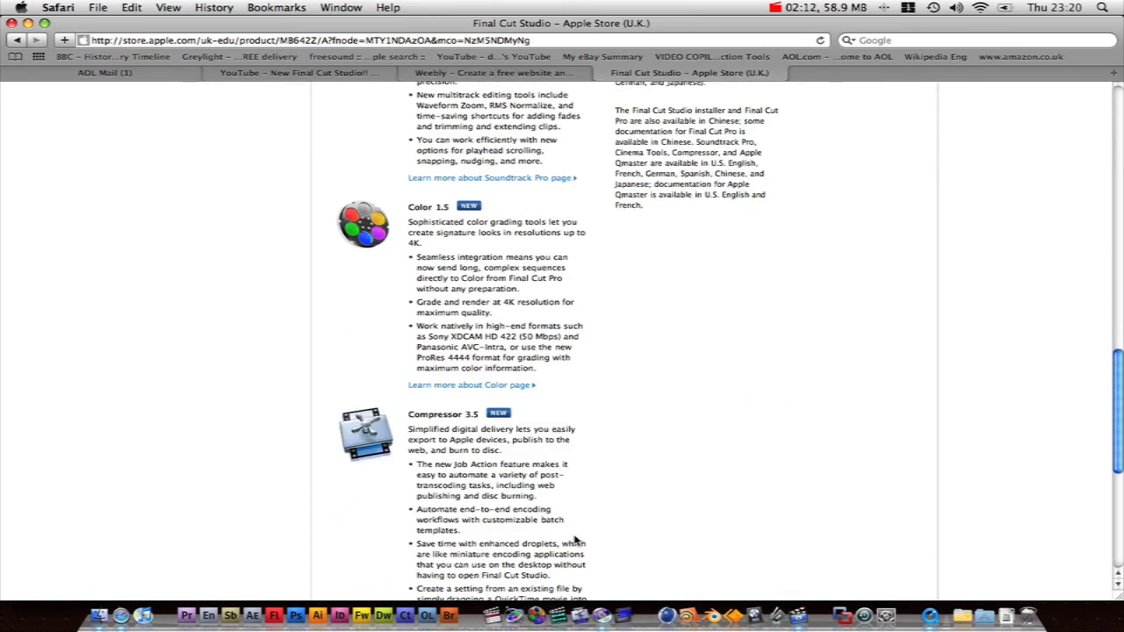
scroll(580, 537, down, 10)
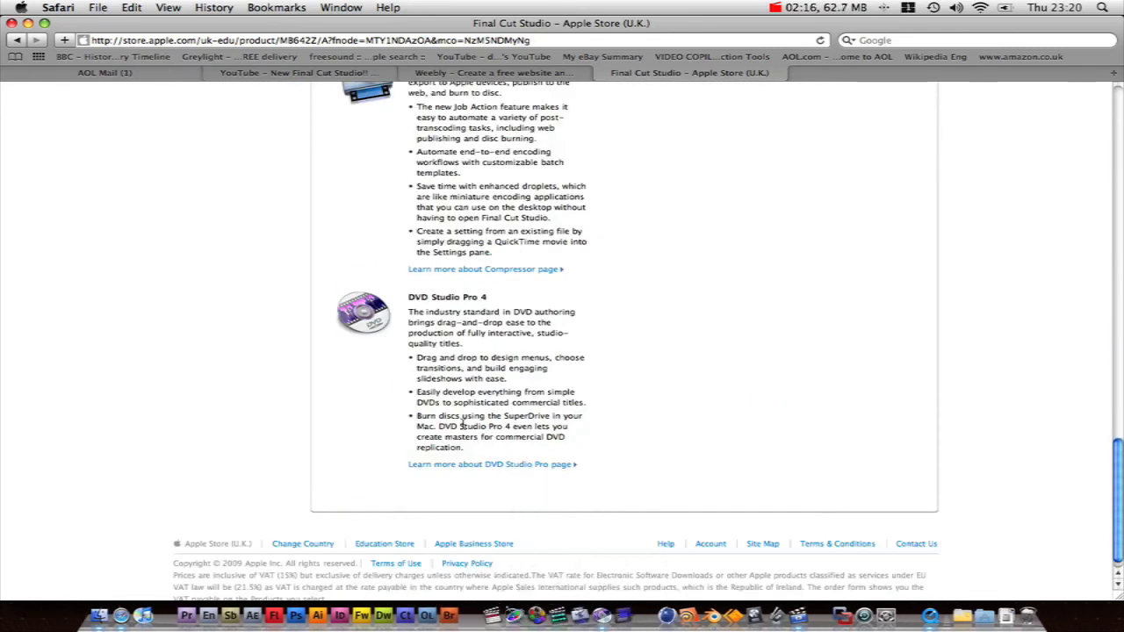
scroll(462, 426, up, 15)
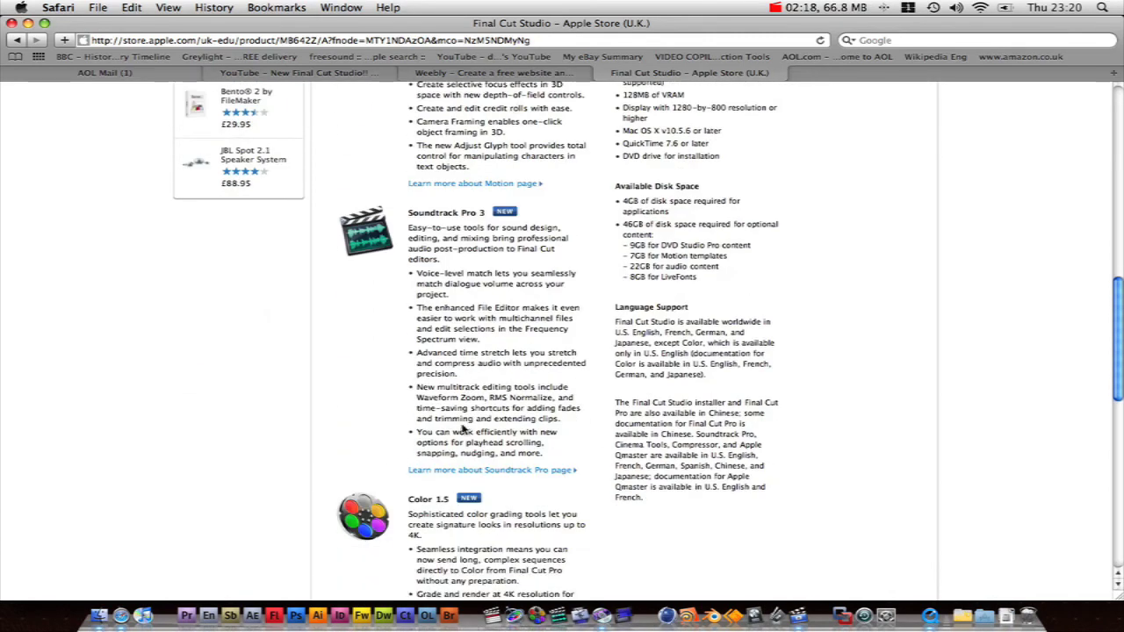
scroll(462, 426, up, 10)
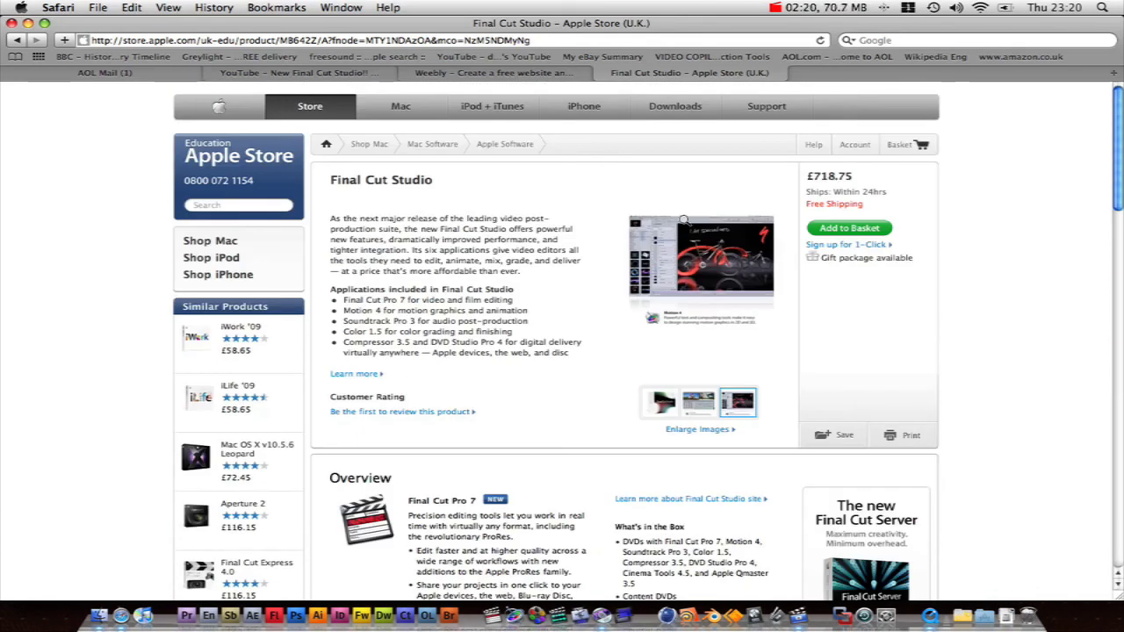